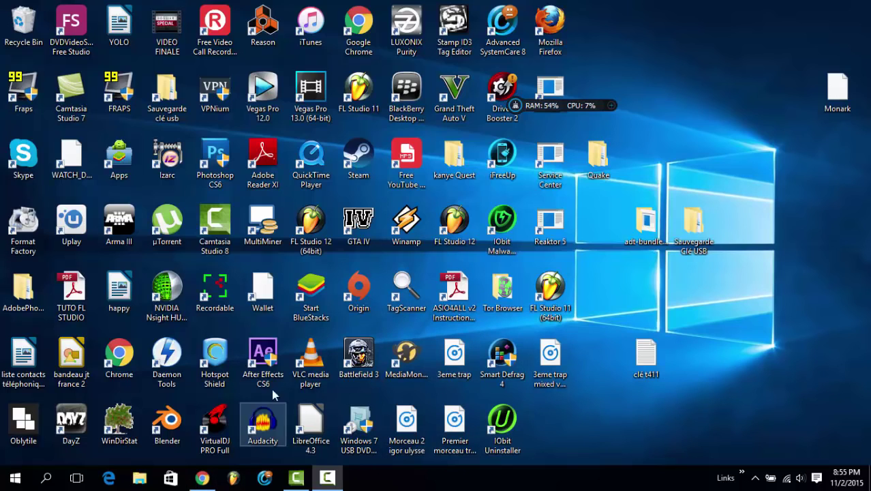
# Step: Open Task Manager in its detailed view and go to the details entry of the Google Chrome app
pyautogui.rightClick(405, 481)
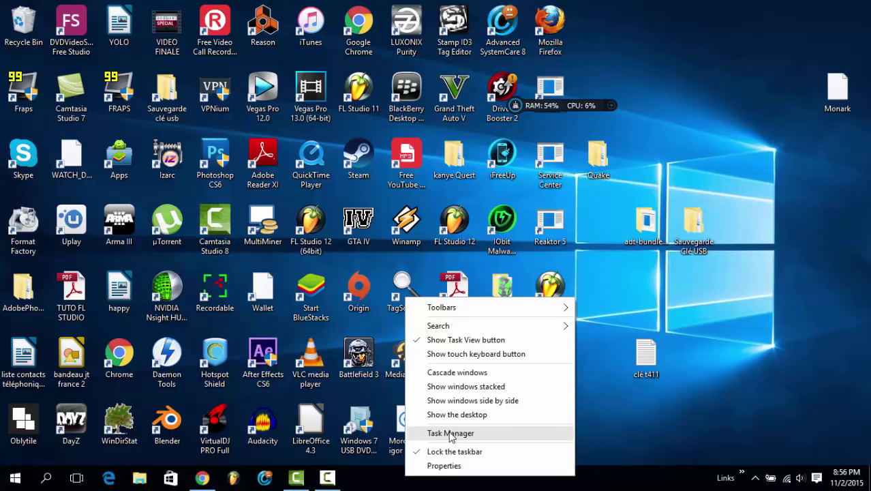
pyautogui.click(450, 433)
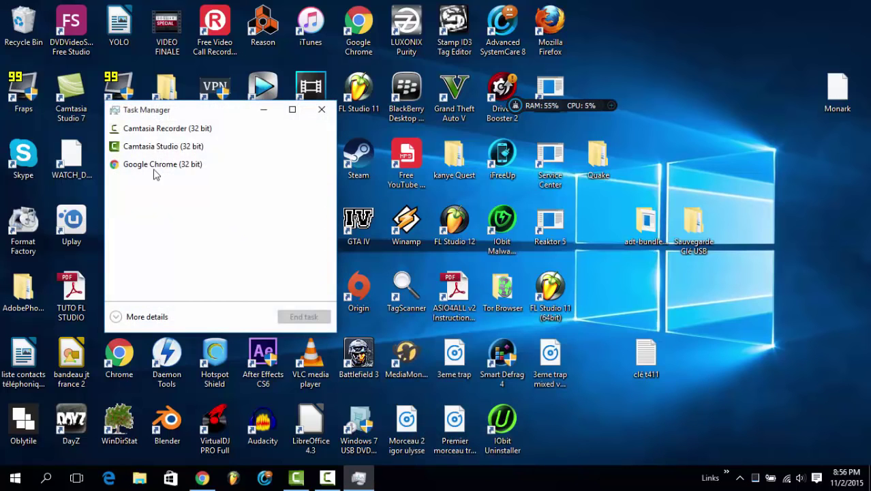
pyautogui.click(152, 170)
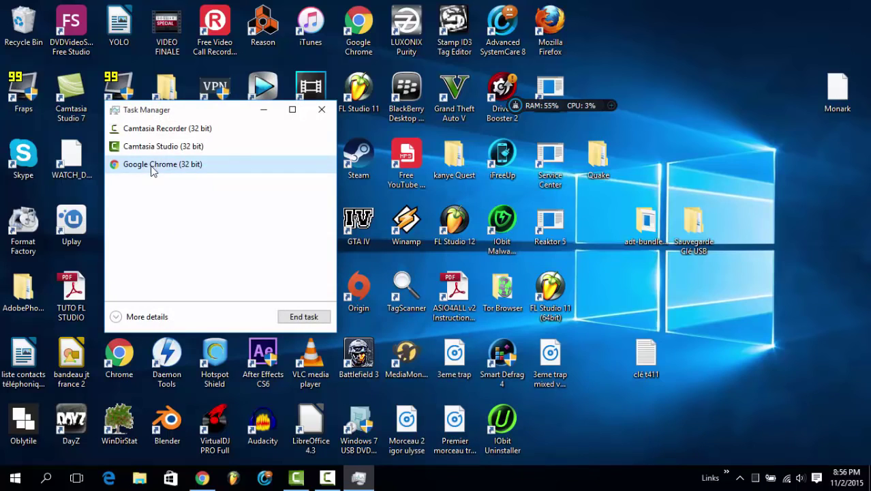
pyautogui.click(119, 317)
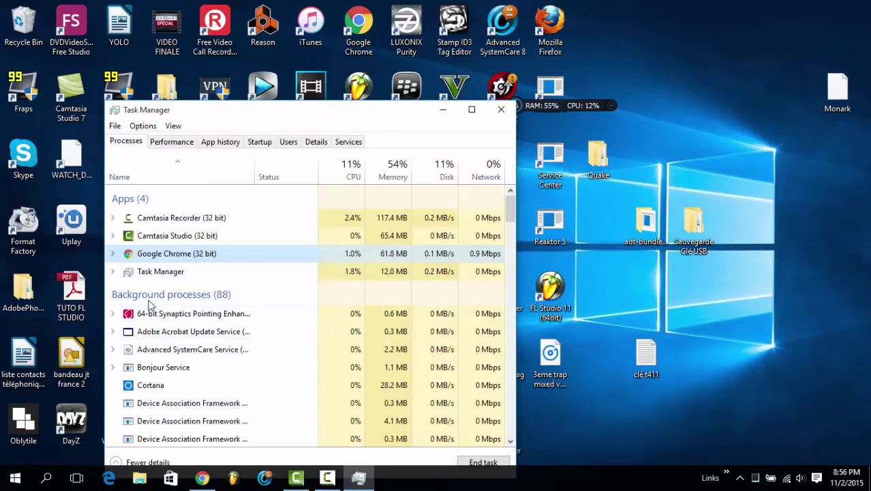
pyautogui.rightClick(194, 258)
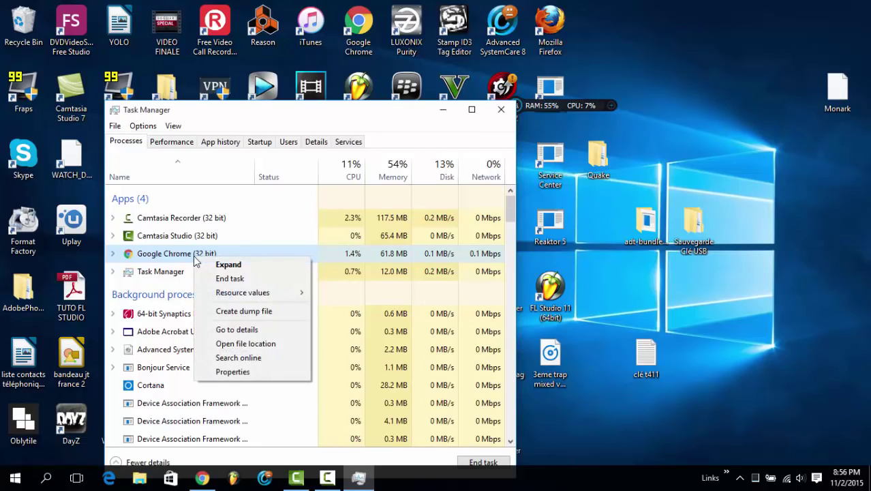
pyautogui.click(237, 330)
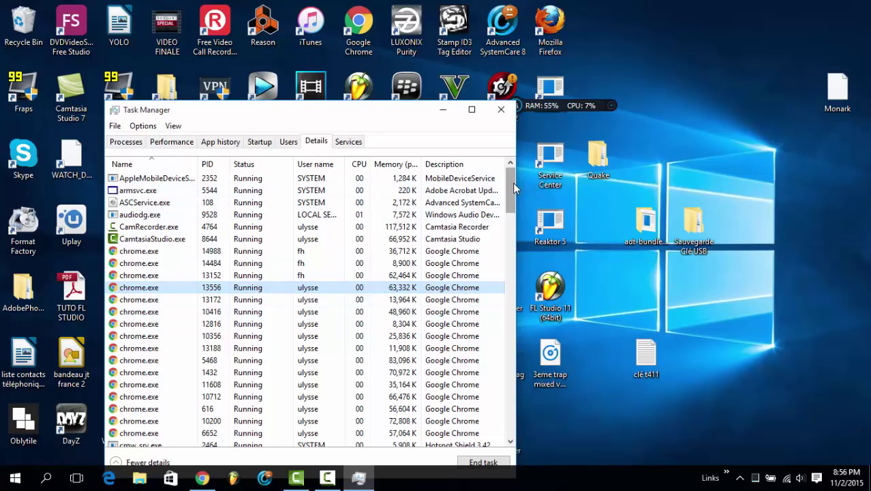
# Step: Set the priority of the first chrome.exe process in the list to High, then close Task Manager
pyautogui.moveTo(512, 183); pyautogui.dragTo(492, 179)
pyautogui.click(124, 215)
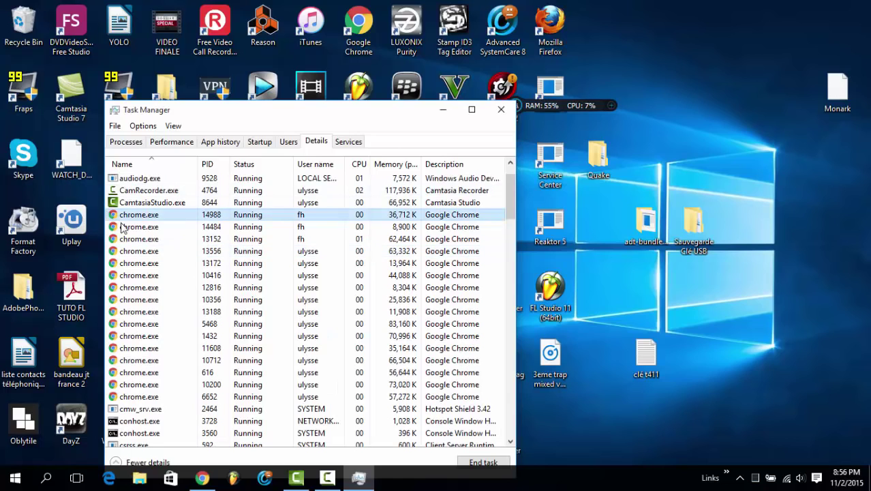
pyautogui.rightClick(121, 215)
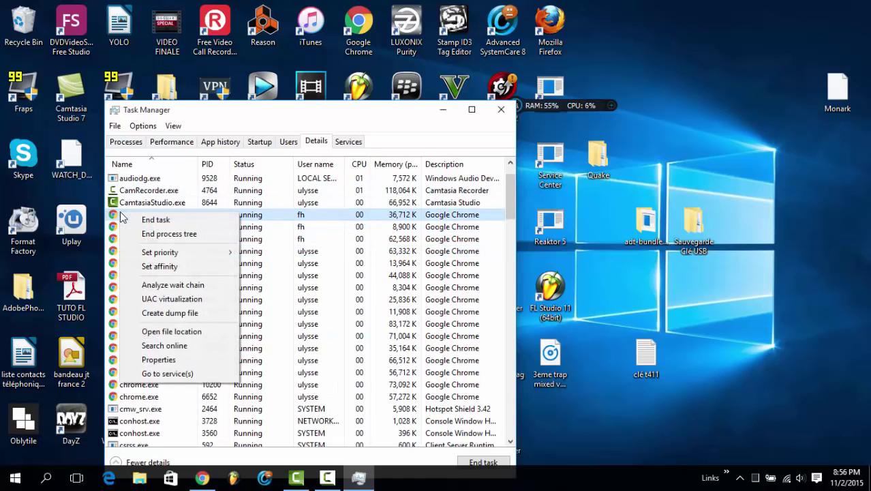
pyautogui.moveTo(207, 256)
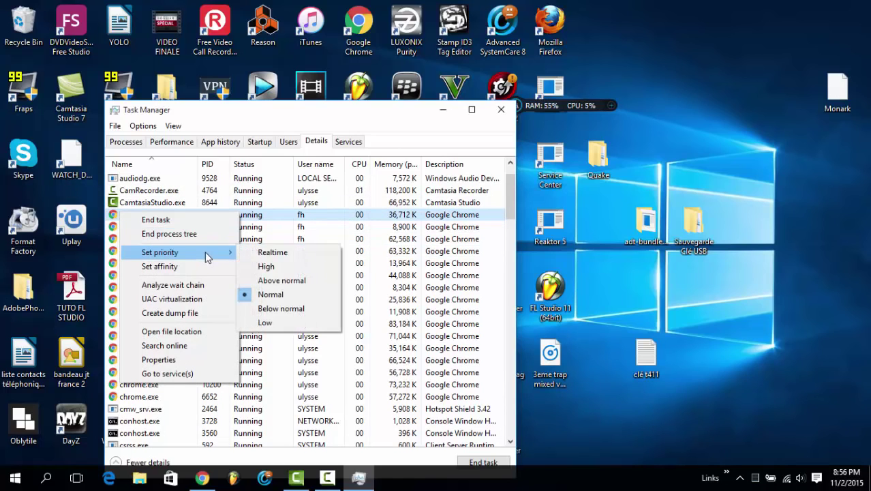
pyautogui.click(279, 267)
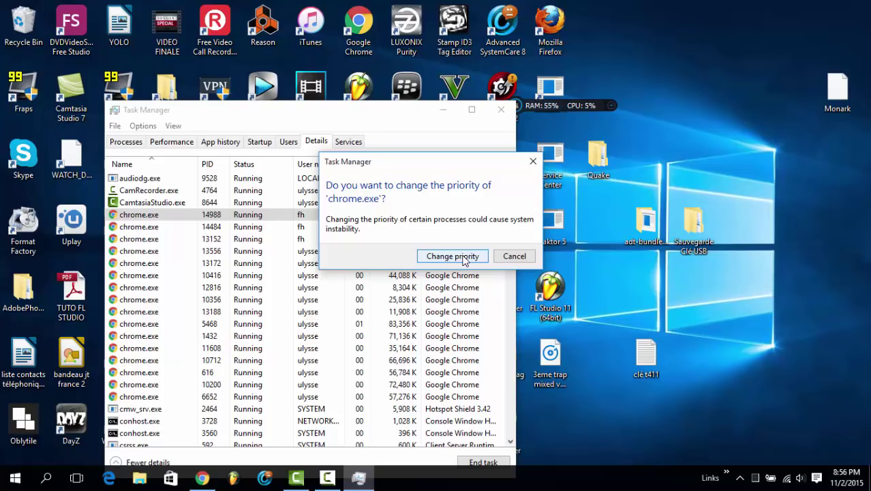
pyautogui.click(463, 259)
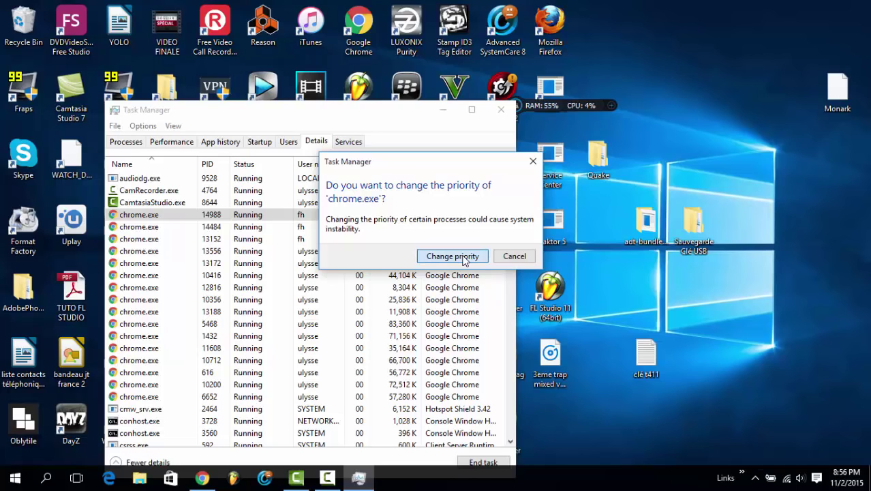
pyautogui.click(452, 256)
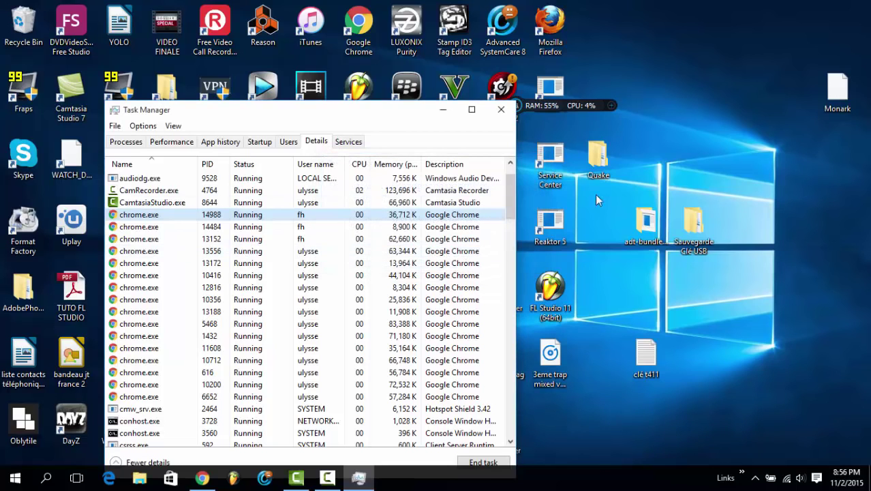
pyautogui.click(502, 114)
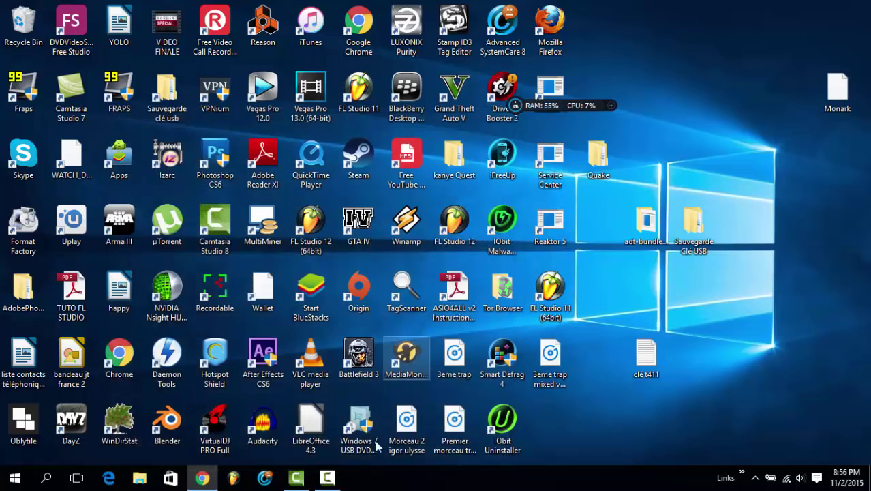
pyautogui.click(328, 477)
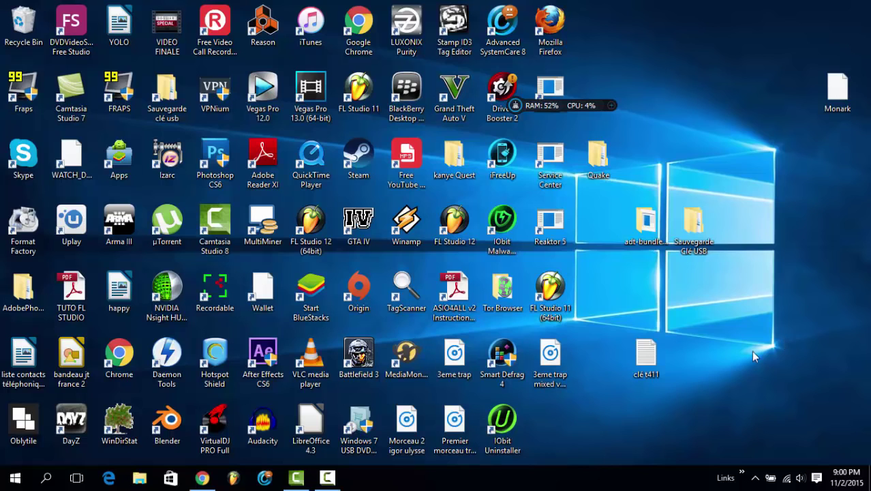
# Step: Search Windows for regedit and launch the Registry Editor
pyautogui.click(47, 477)
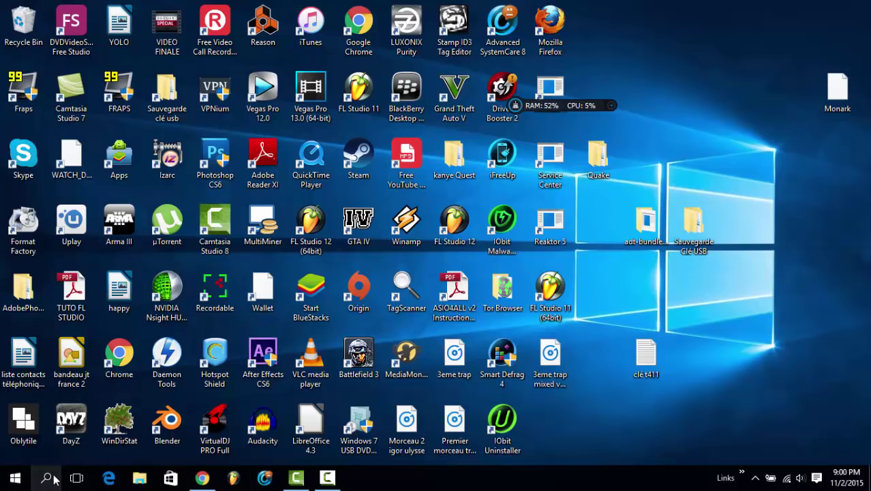
pyautogui.write('r')
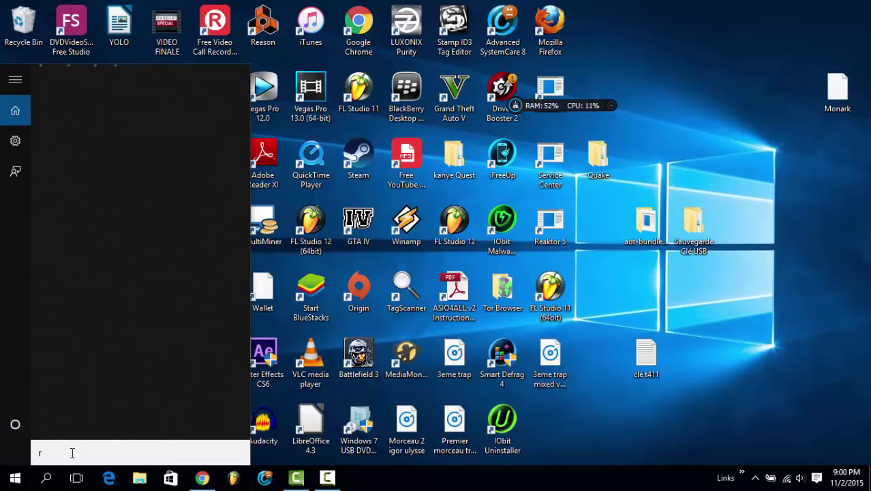
pyautogui.write('egedit')
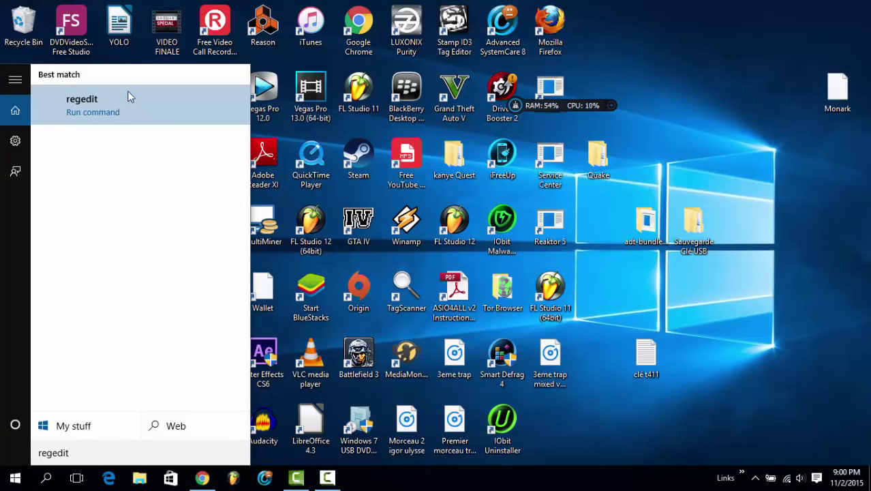
pyautogui.click(132, 100)
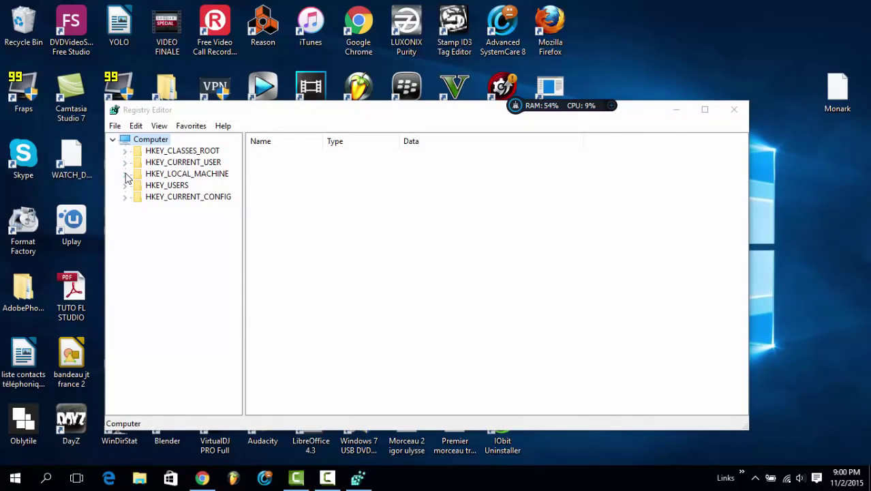
# Step: Expand the registry tree to HKEY_LOCAL_MACHINE\SYSTEM\CurrentControlSet\Control, widening the key tree to show the full names
pyautogui.click(125, 174)
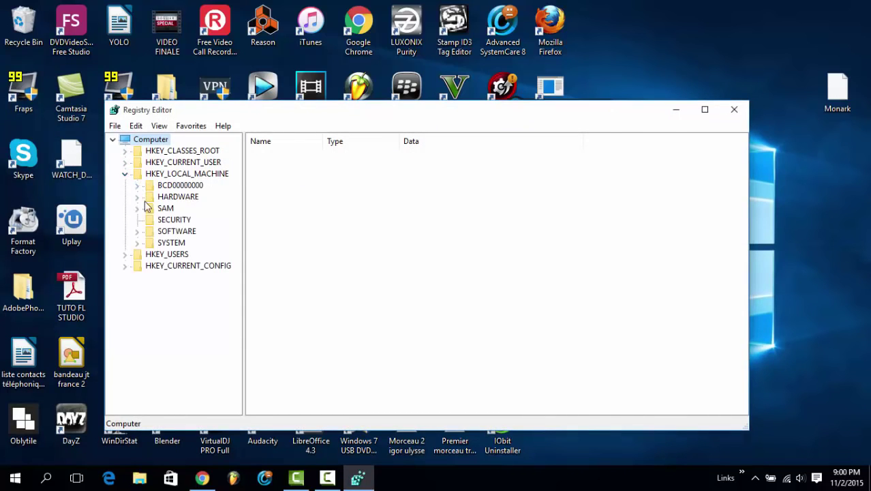
pyautogui.click(137, 244)
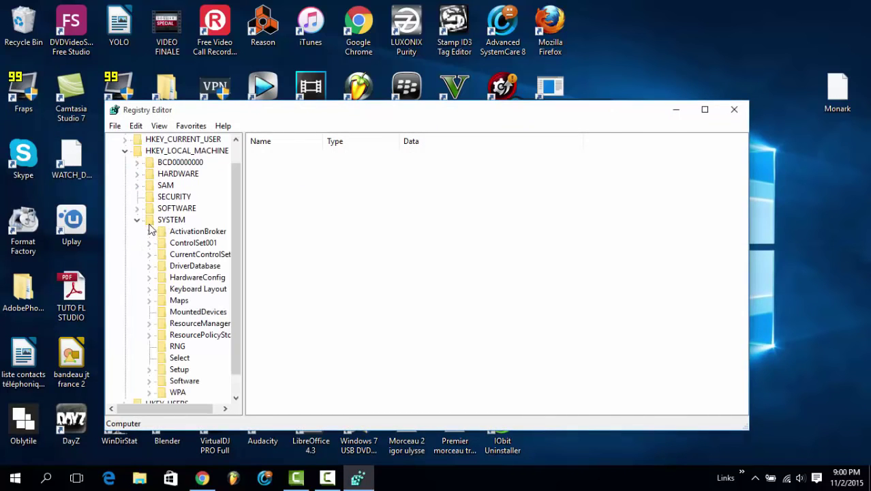
pyautogui.moveTo(236, 206); pyautogui.dragTo(270, 214)
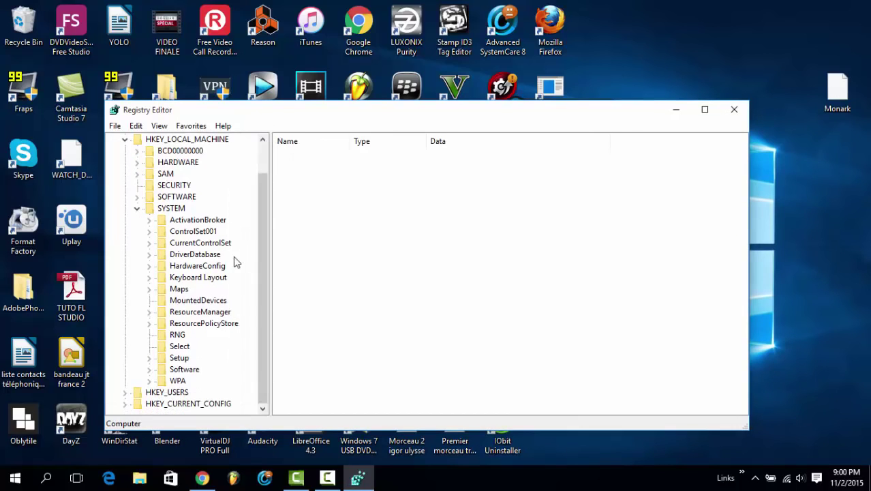
pyautogui.click(150, 243)
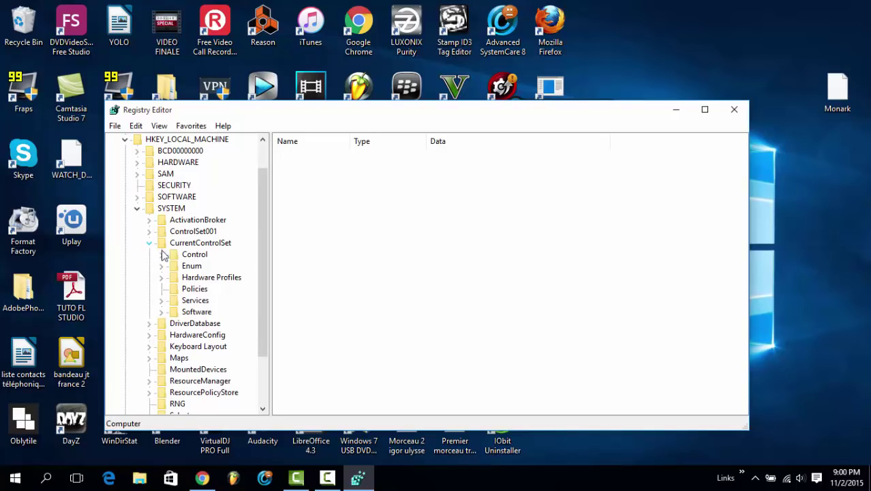
pyautogui.click(161, 254)
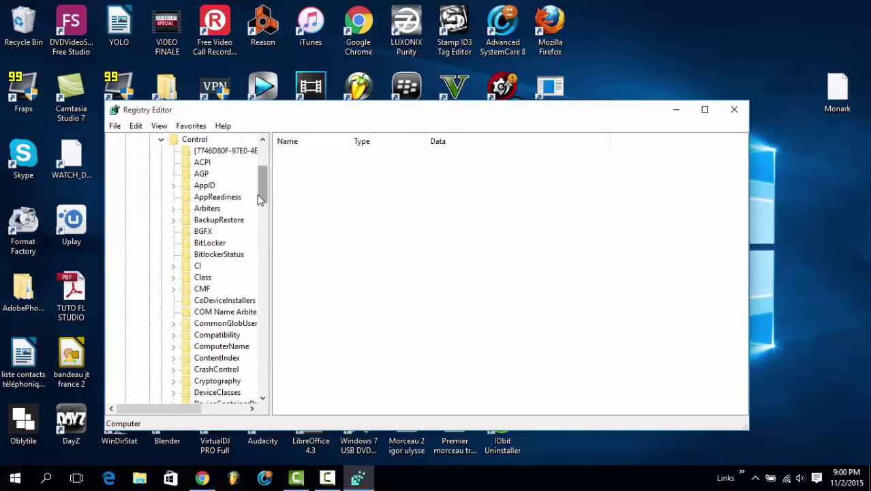
pyautogui.moveTo(259, 193); pyautogui.dragTo(288, 310)
pyautogui.click(327, 477)
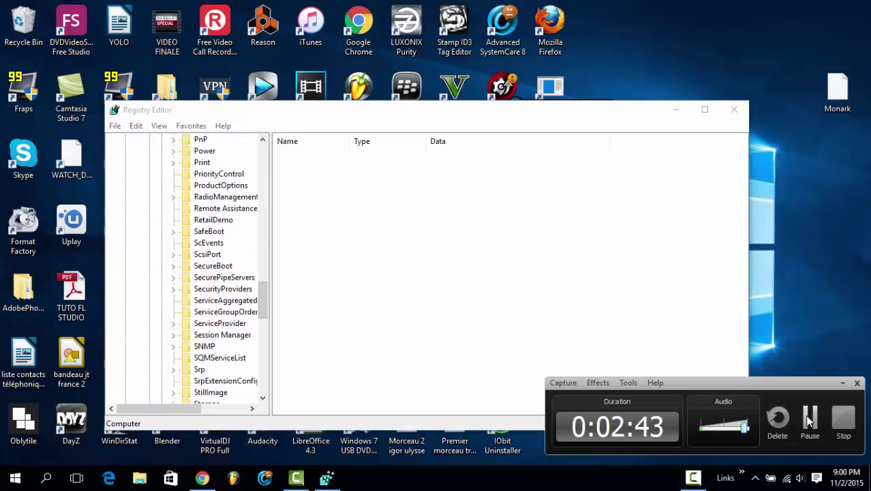
pyautogui.click(810, 428)
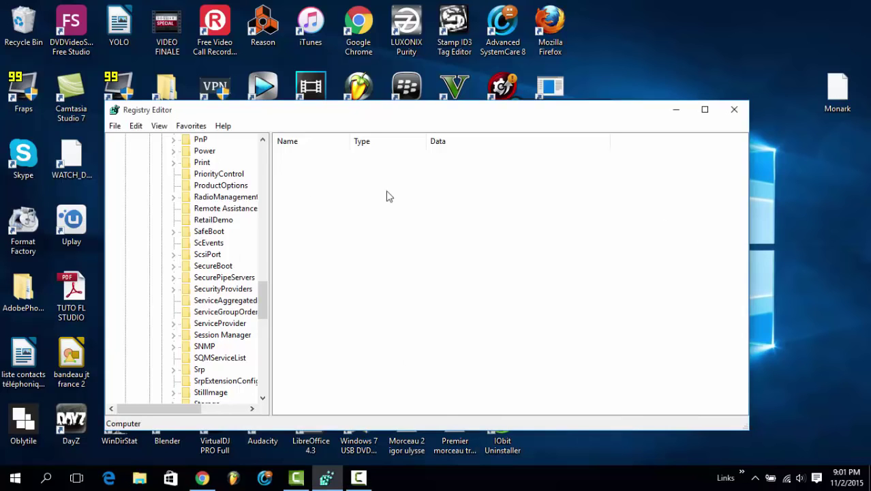
# Step: Create a new string value named WaitToKillAppTimeout in the CurrentControlSet\Control key
pyautogui.moveTo(263, 293); pyautogui.dragTo(232, 189)
pyautogui.scroll(5, 232, 189)
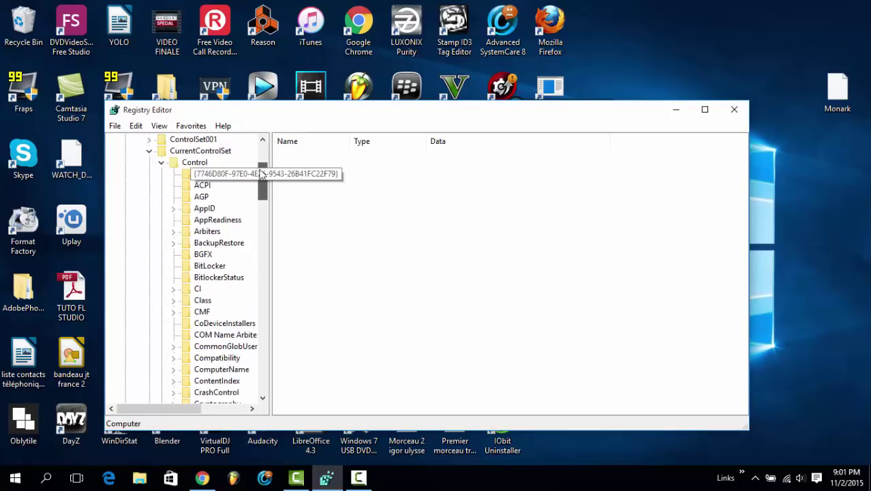
pyautogui.click(193, 232)
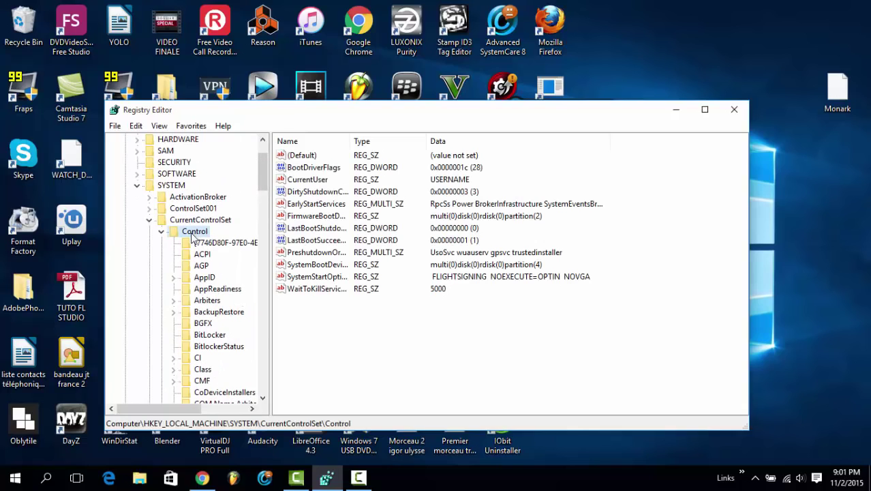
pyautogui.click(137, 126)
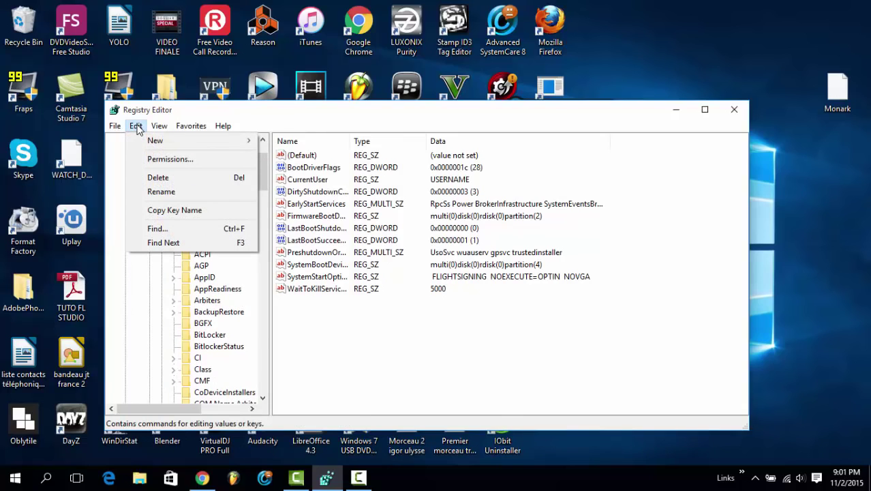
pyautogui.moveTo(159, 141)
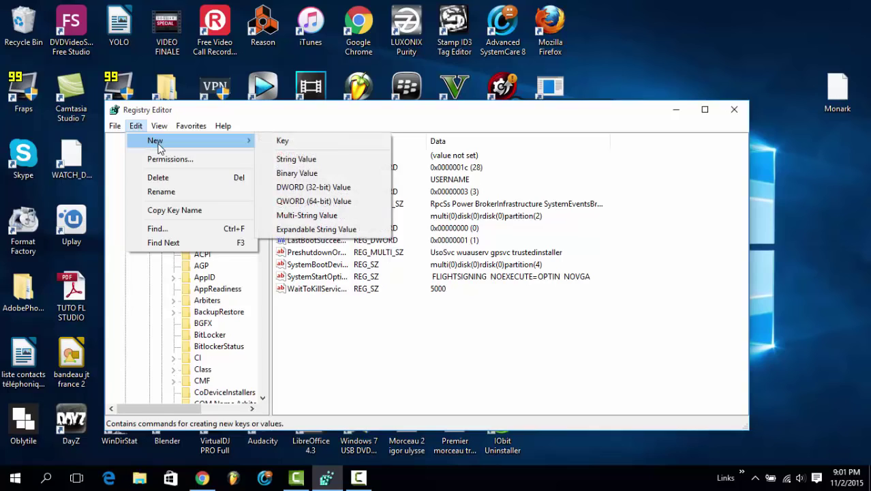
pyautogui.click(303, 161)
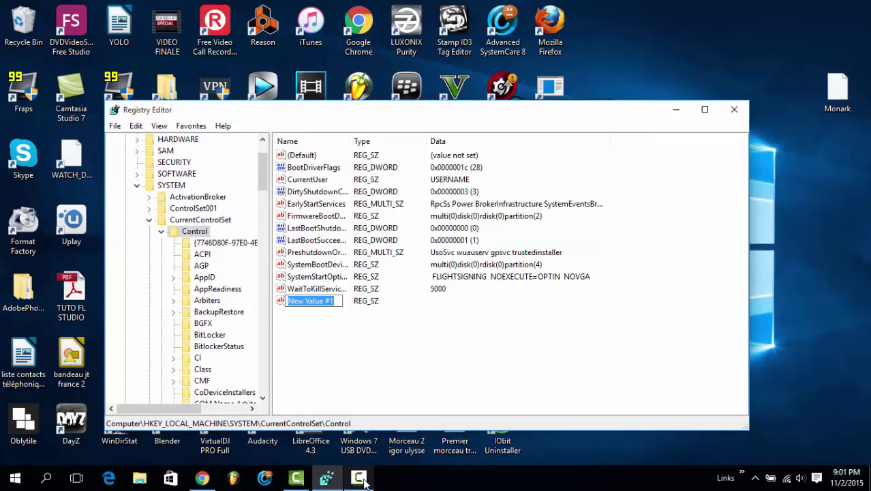
pyautogui.moveTo(363, 481)
pyautogui.write('W')
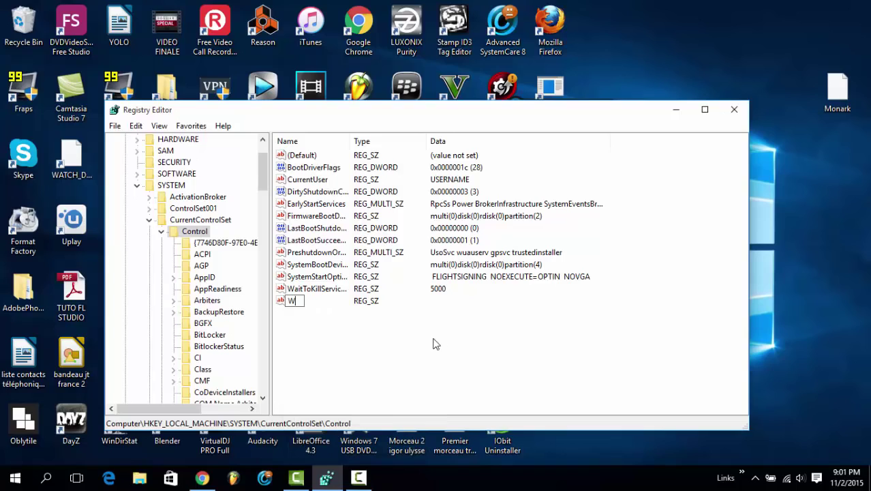
pyautogui.write('aitToKillAp')
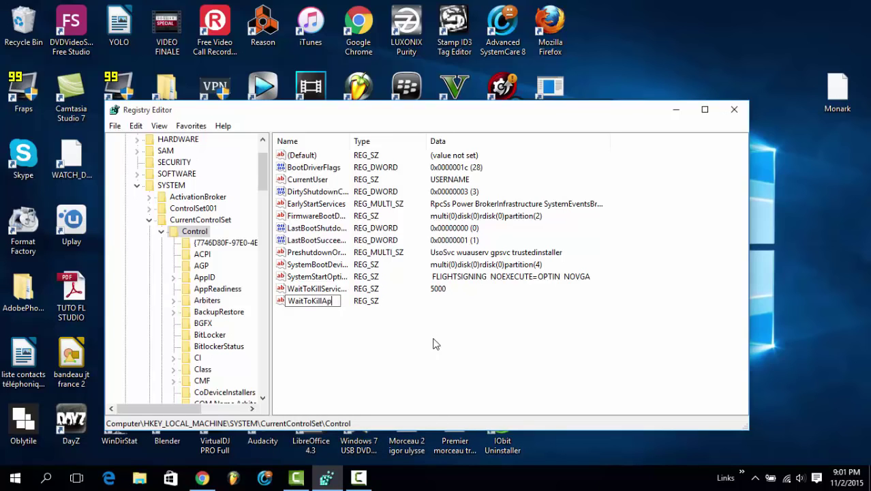
pyautogui.write('pTimeout')
pyautogui.click(358, 477)
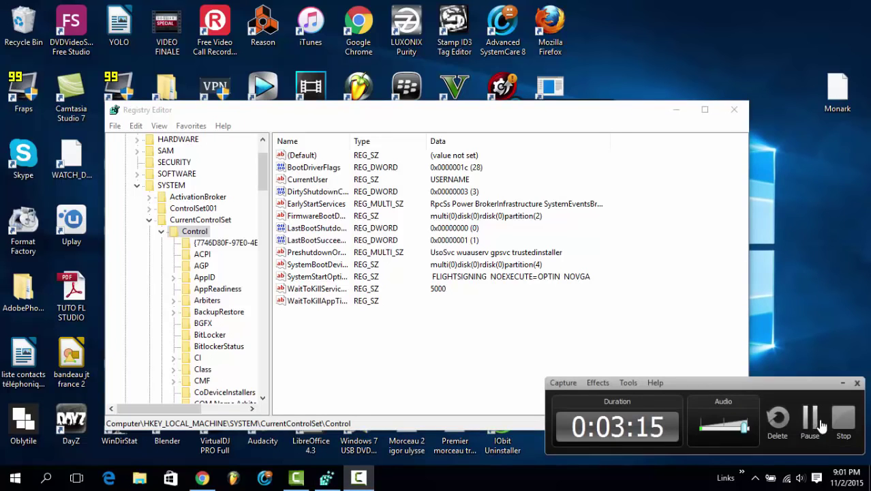
pyautogui.click(842, 382)
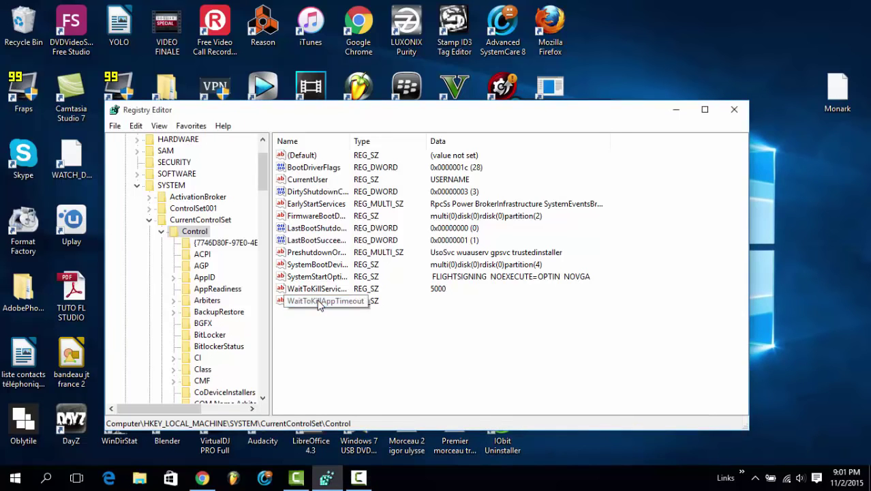
# Step: Set the value data of the WaitToKillAppTimeout string in the Control key to 2000
pyautogui.rightClick(317, 300)
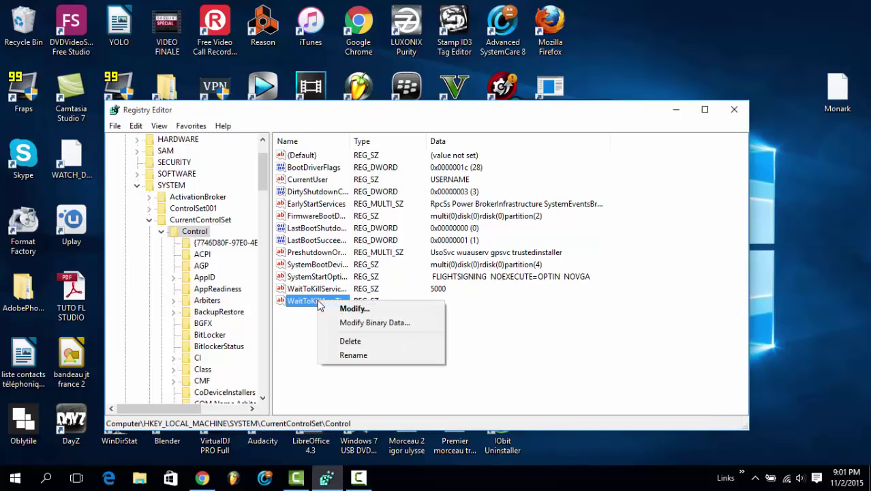
pyautogui.click(350, 308)
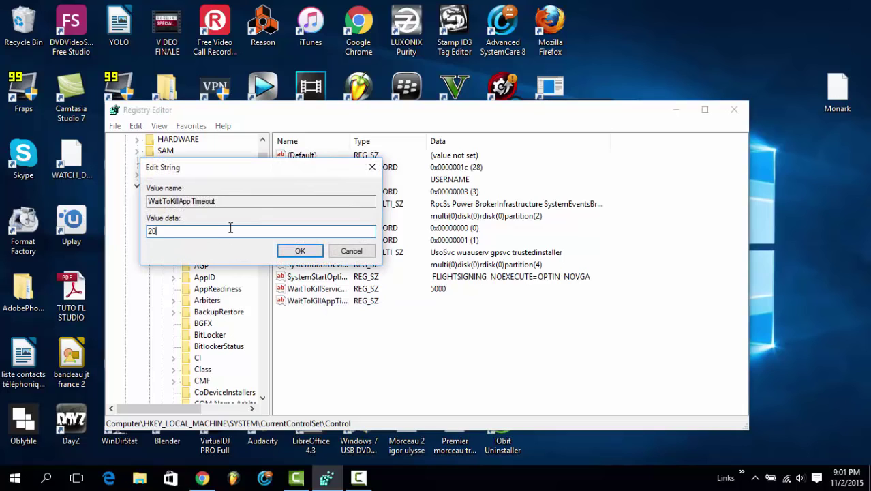
pyautogui.click(298, 252)
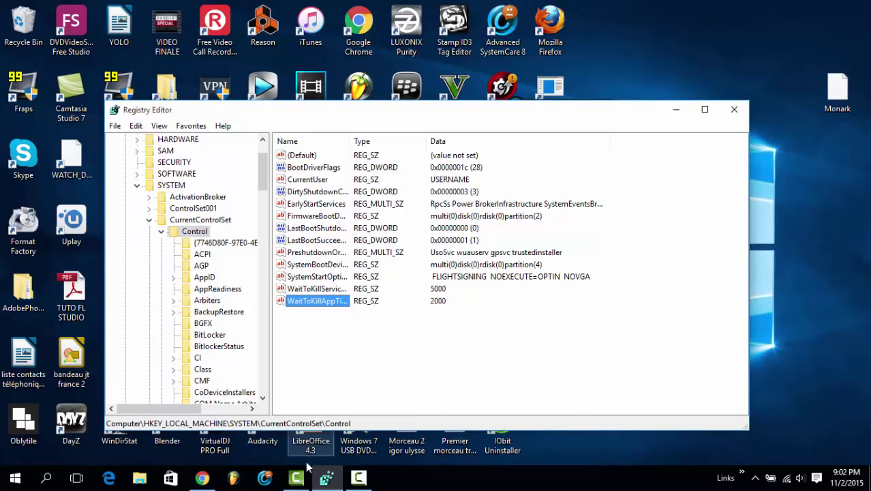
pyautogui.click(326, 479)
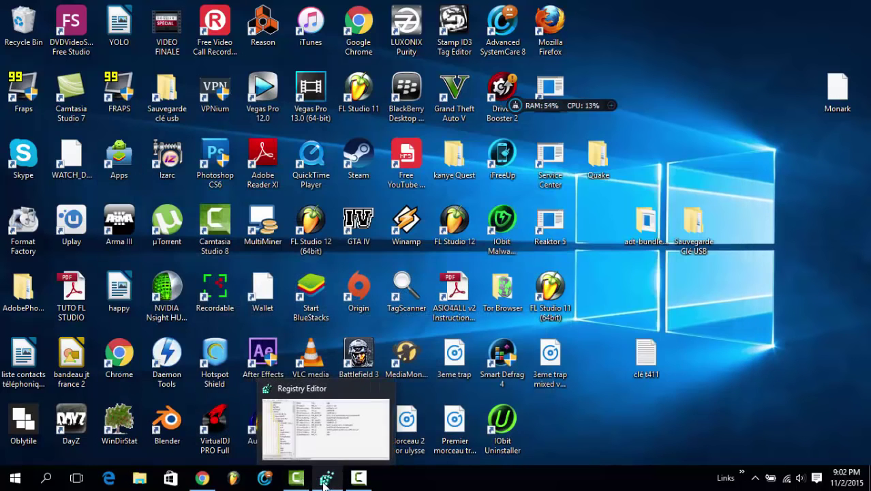
pyautogui.click(303, 480)
pyautogui.click(304, 480)
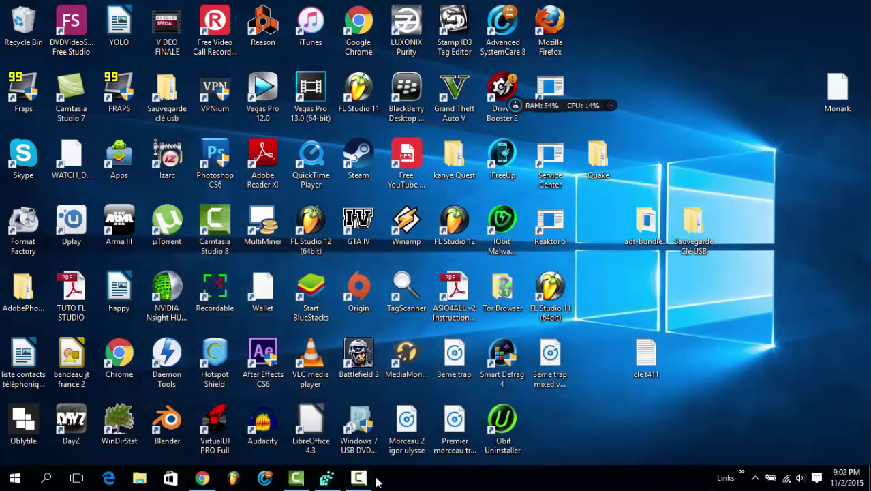
pyautogui.click(359, 479)
pyautogui.click(821, 417)
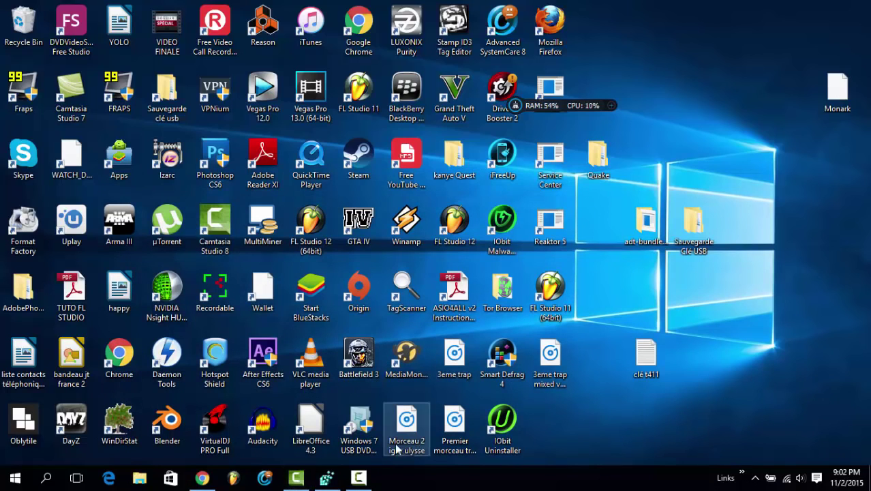
pyautogui.moveTo(296, 478)
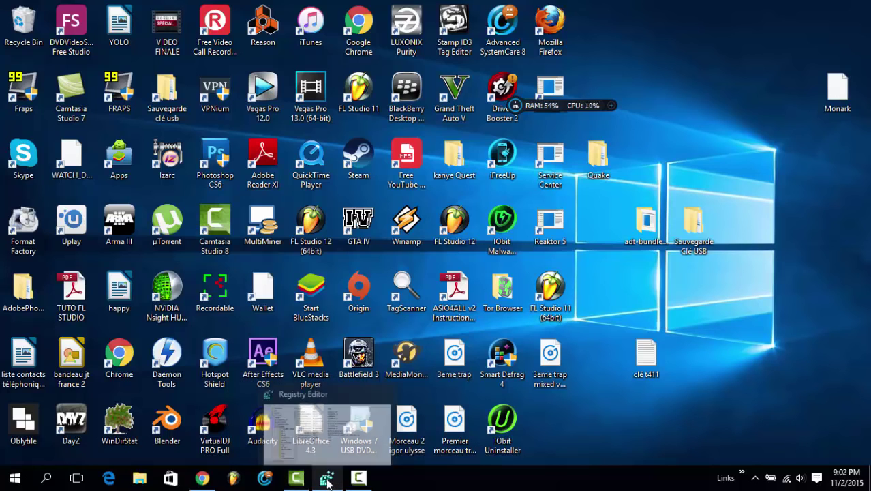
pyautogui.click(305, 379)
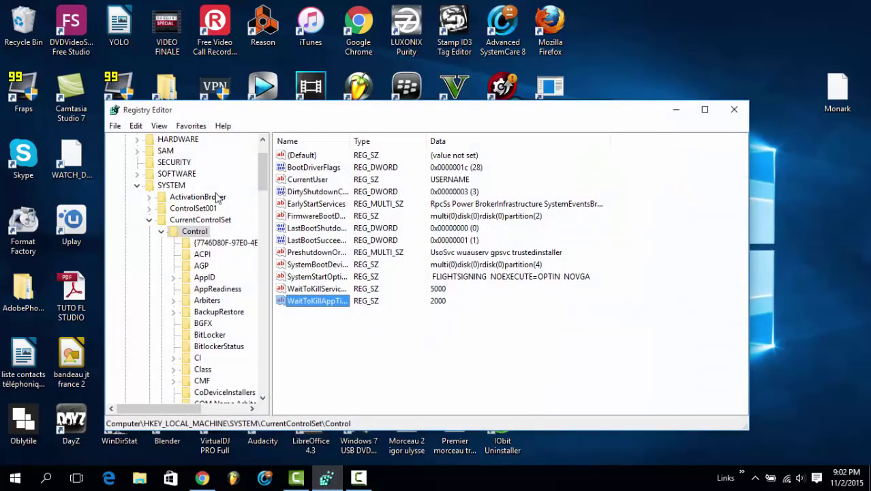
# Step: Try to create a new string value named WaitToKillServiceTimeout in the CurrentControlSet\Control key
pyautogui.click(201, 233)
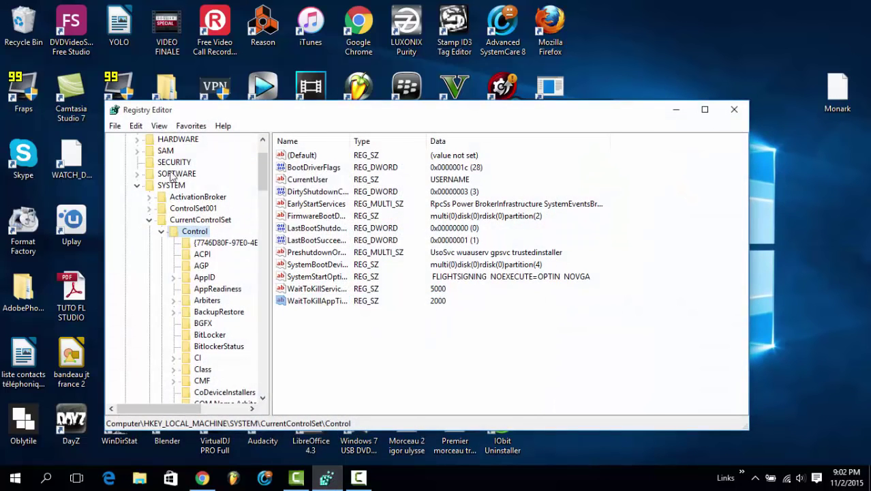
pyautogui.click(137, 127)
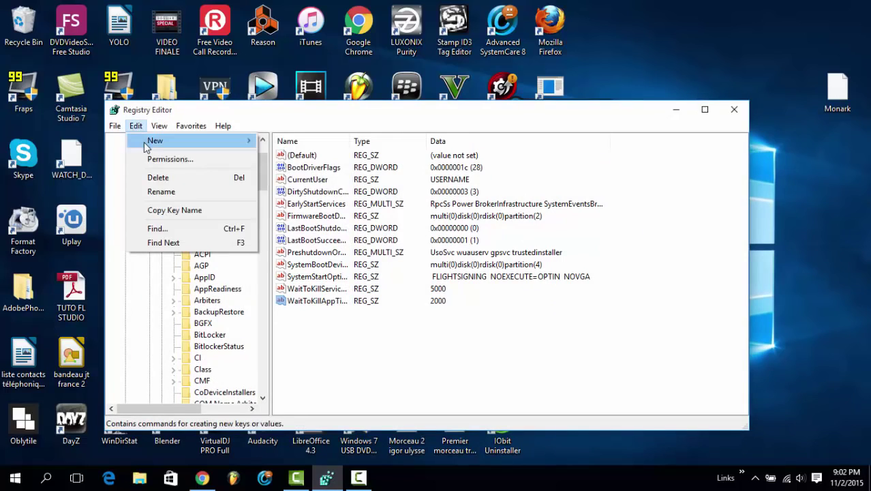
pyautogui.moveTo(222, 126)
pyautogui.moveTo(136, 125)
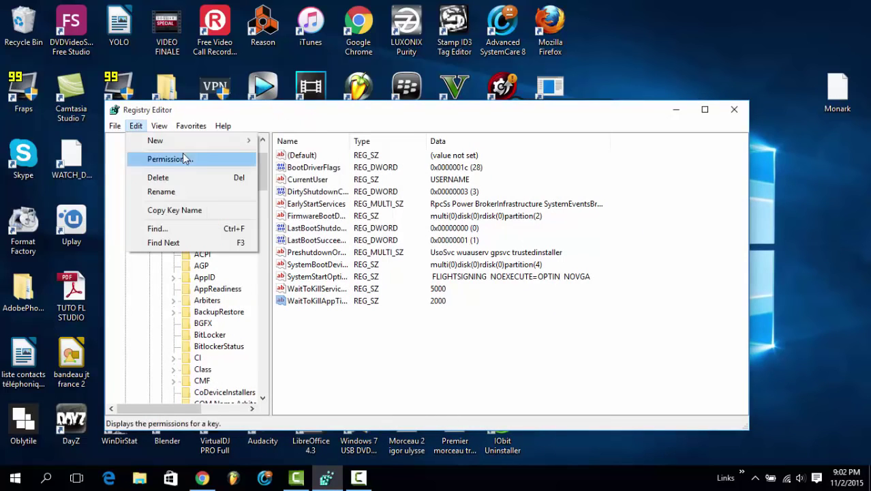
pyautogui.moveTo(180, 141)
pyautogui.click(273, 161)
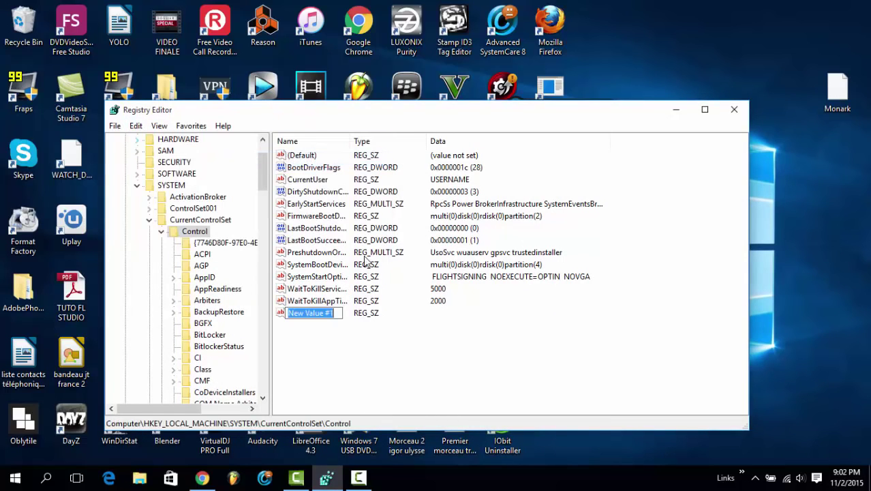
pyautogui.write('Wait')
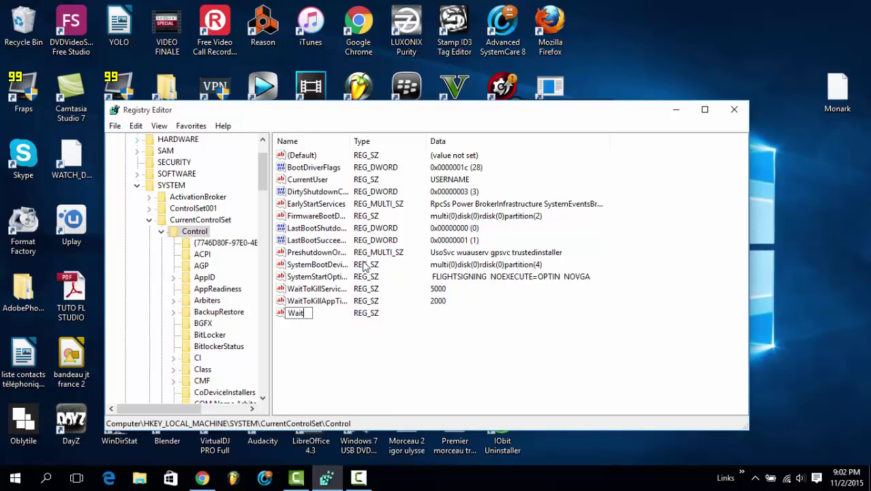
pyautogui.write('ToKillServiceTimeou')
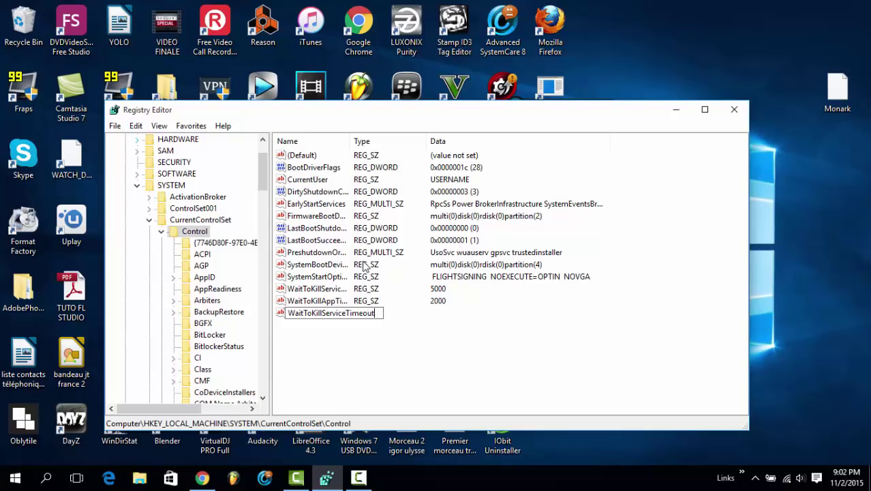
pyautogui.write('t')
pyautogui.click(350, 350)
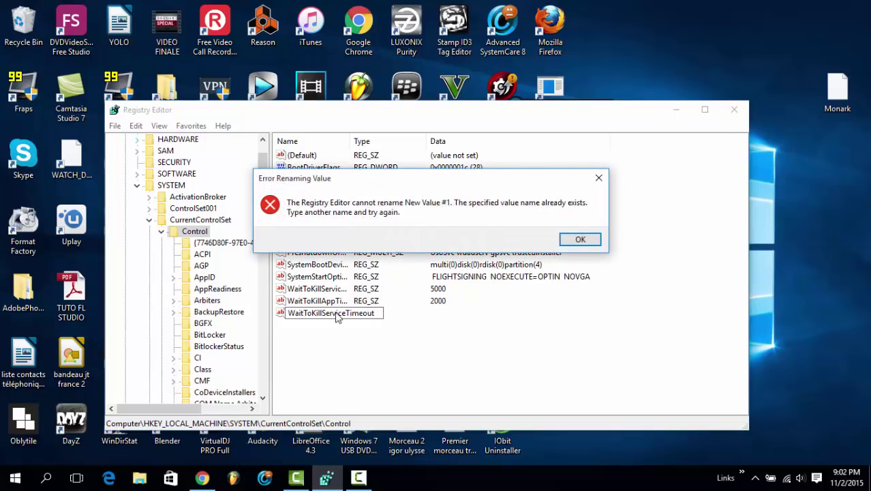
pyautogui.click(580, 240)
pyautogui.doubleClick(328, 313)
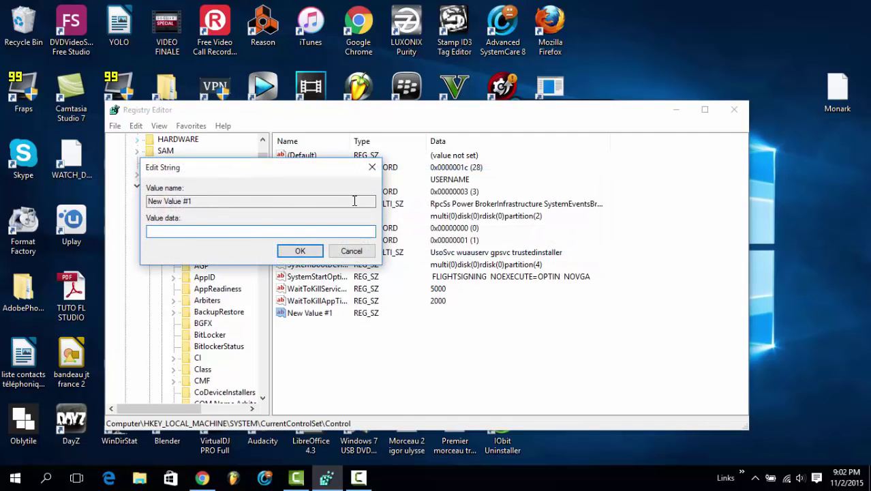
pyautogui.moveTo(354, 201); pyautogui.dragTo(156, 202)
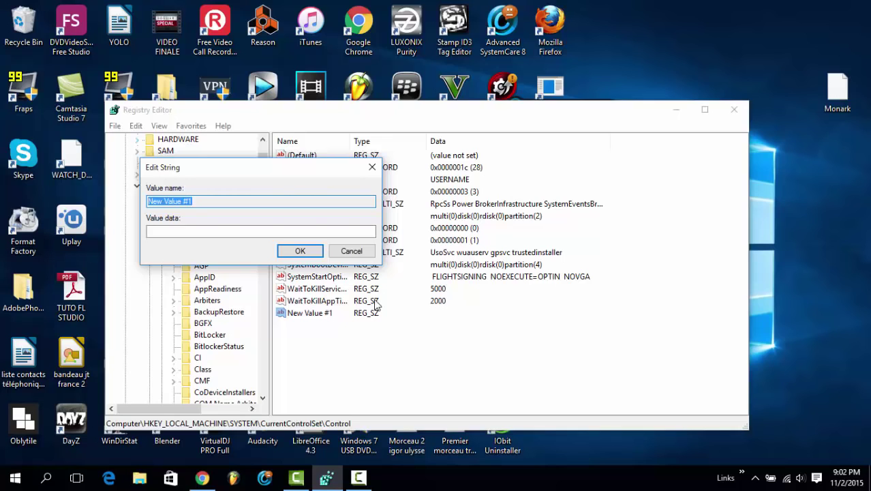
pyautogui.click(372, 167)
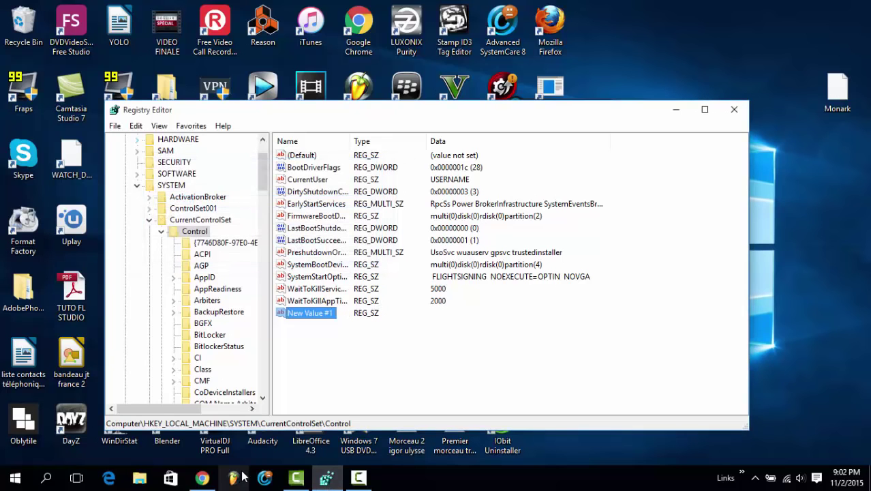
pyautogui.click(359, 477)
pyautogui.click(810, 416)
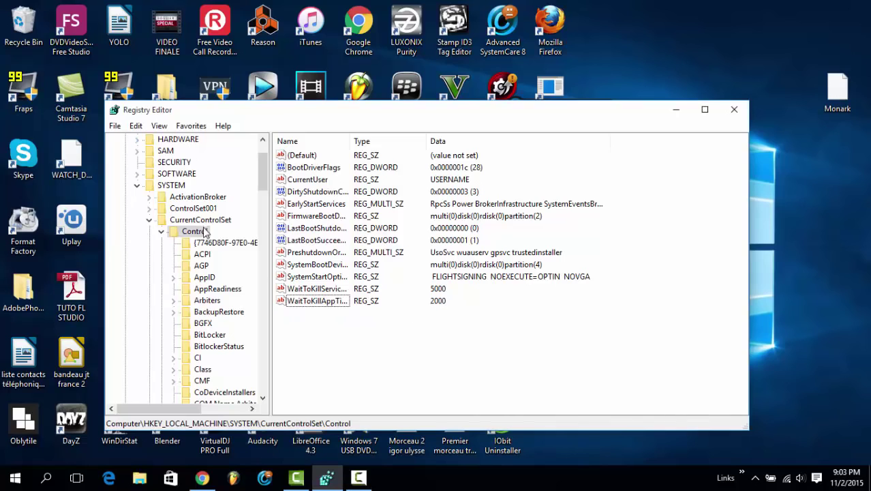
# Step: Try again to add a string value to the Control key under the name WaitToKillServiceTimeout
pyautogui.click(203, 231)
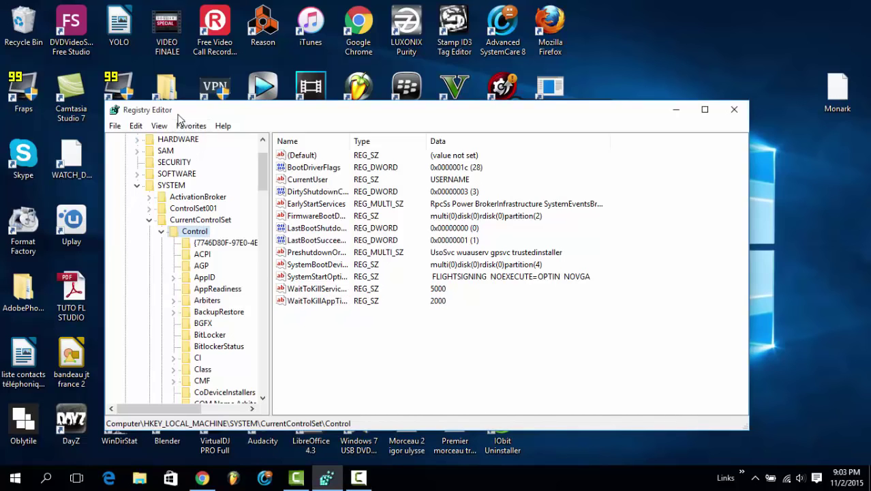
pyautogui.click(136, 126)
pyautogui.moveTo(157, 130)
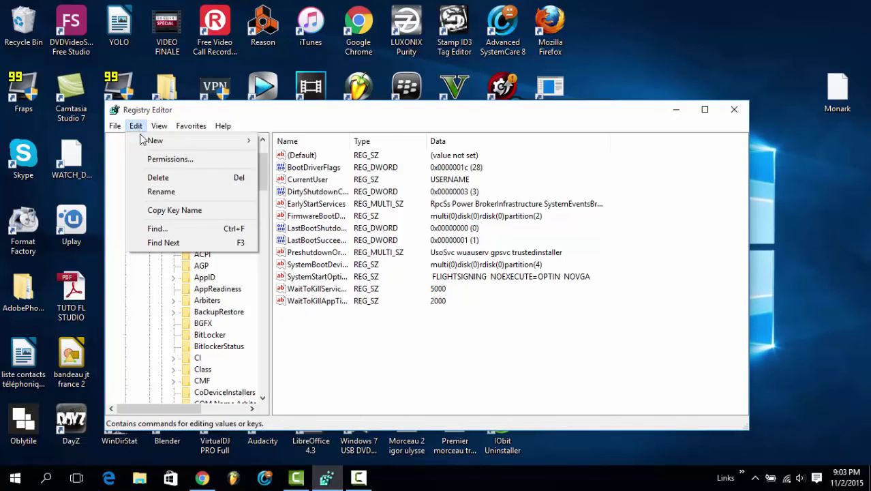
pyautogui.click(278, 160)
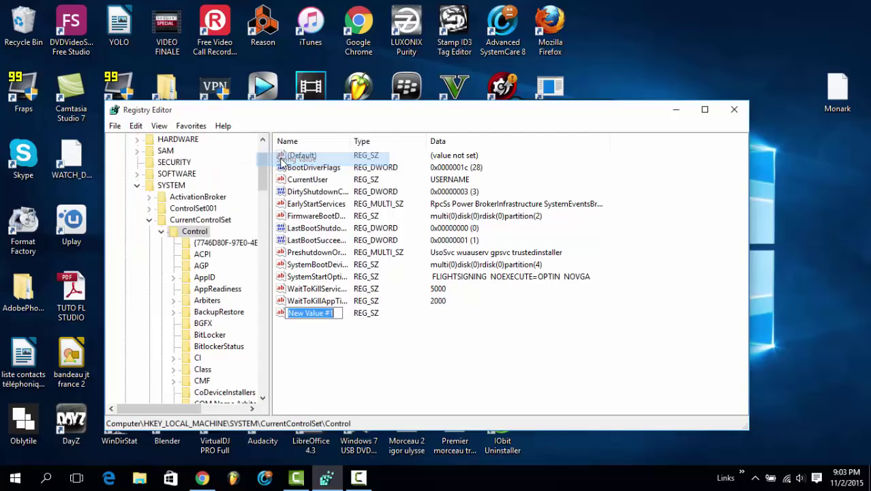
pyautogui.write('Wai')
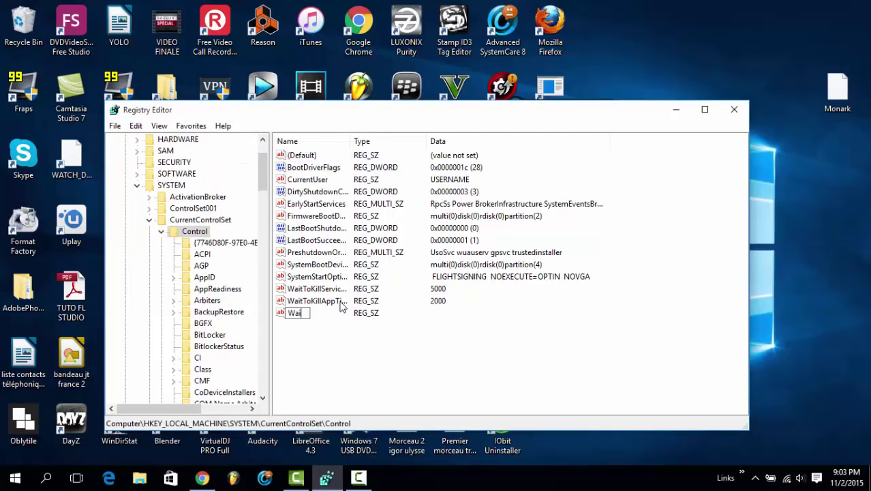
pyautogui.write('tToKillServi')
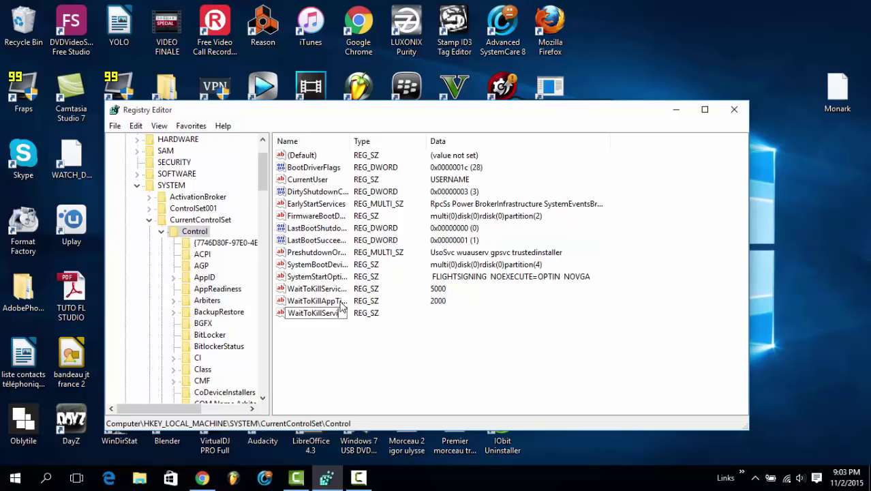
pyautogui.write('ceTimeout')
pyautogui.press('Return')
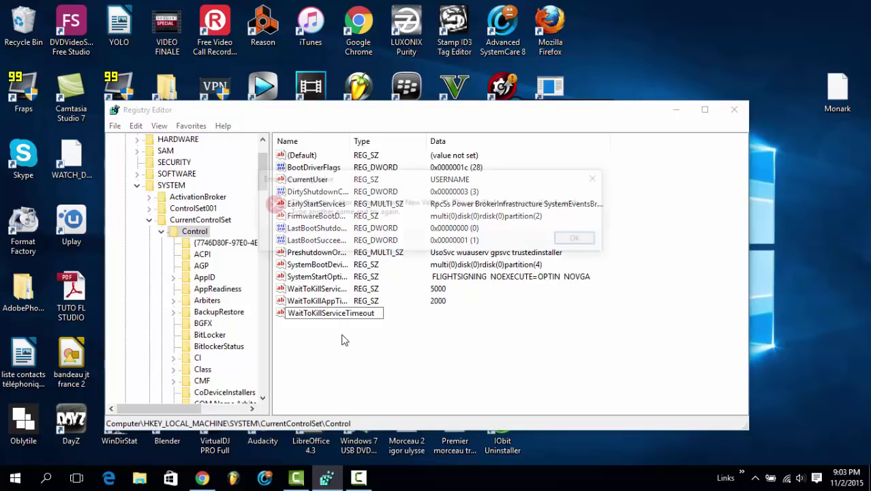
pyautogui.click(598, 176)
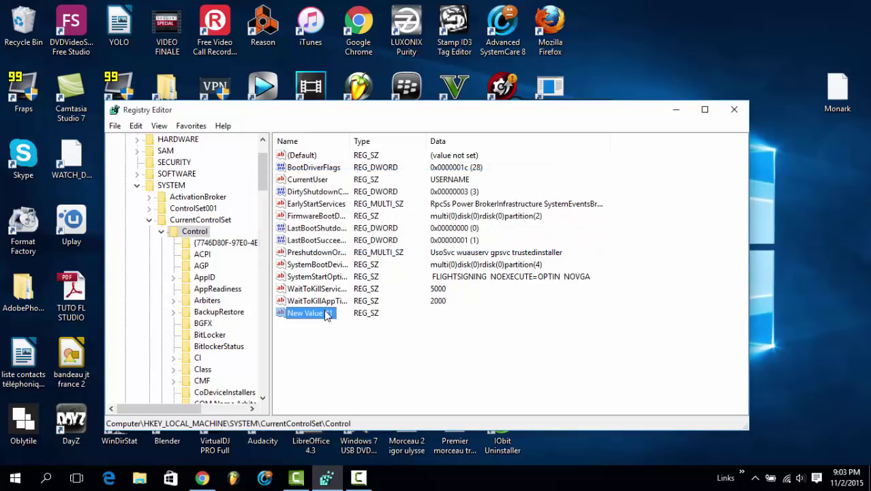
pyautogui.doubleClick(334, 313)
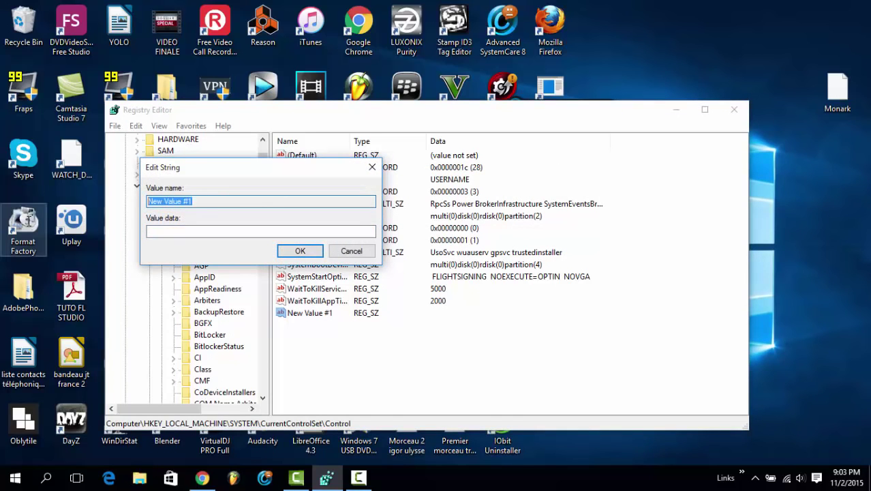
pyautogui.click(217, 200)
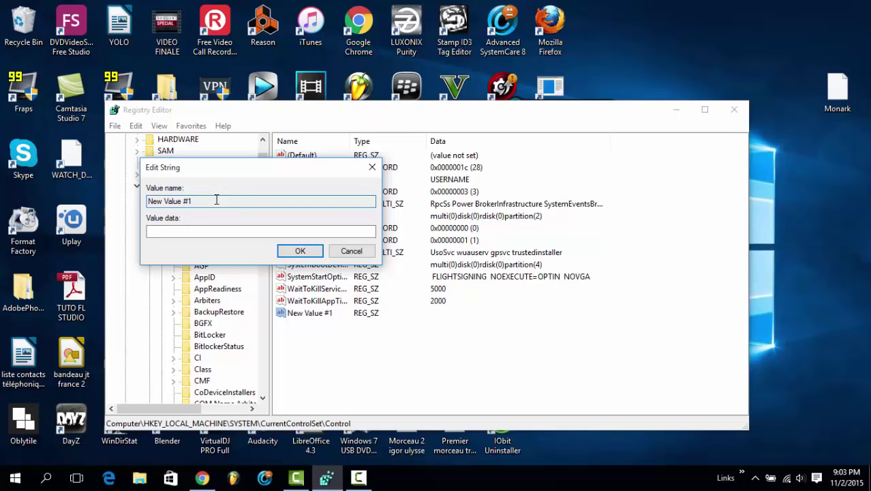
pyautogui.click(350, 250)
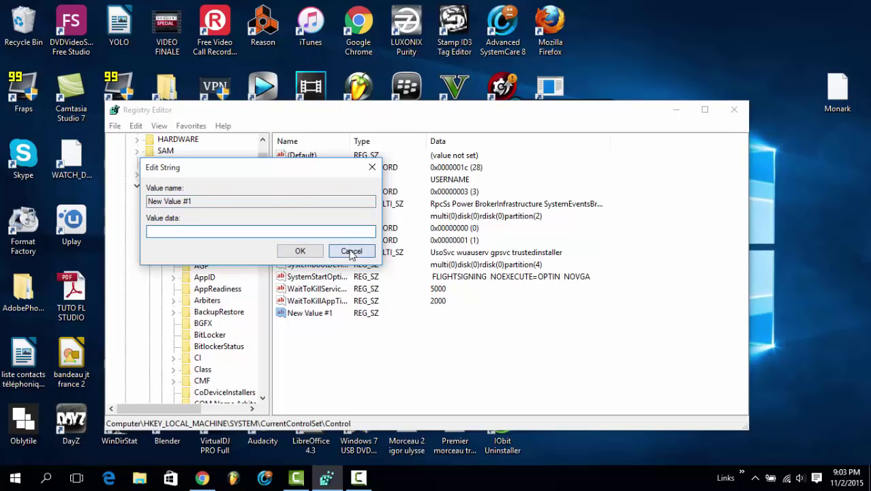
pyautogui.click(359, 477)
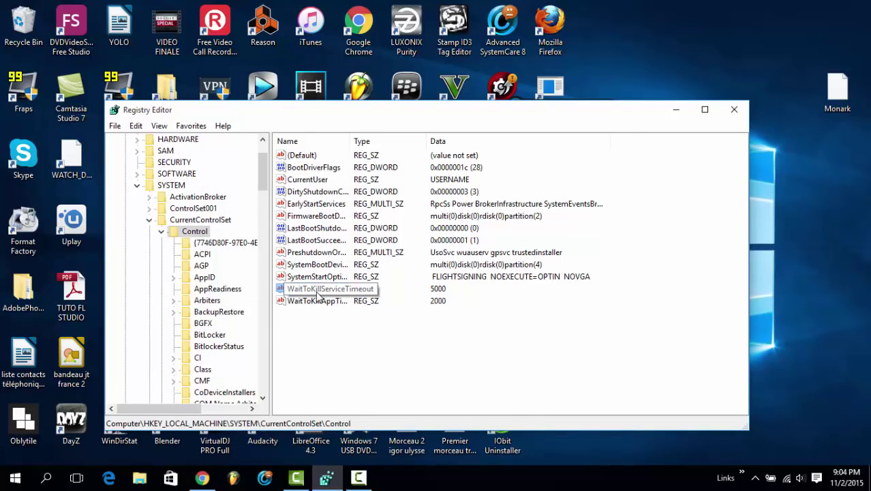
# Step: Open the existing WaitToKillServiceTimeout string in the Control key, check its value data and accept it as is
pyautogui.click(317, 290)
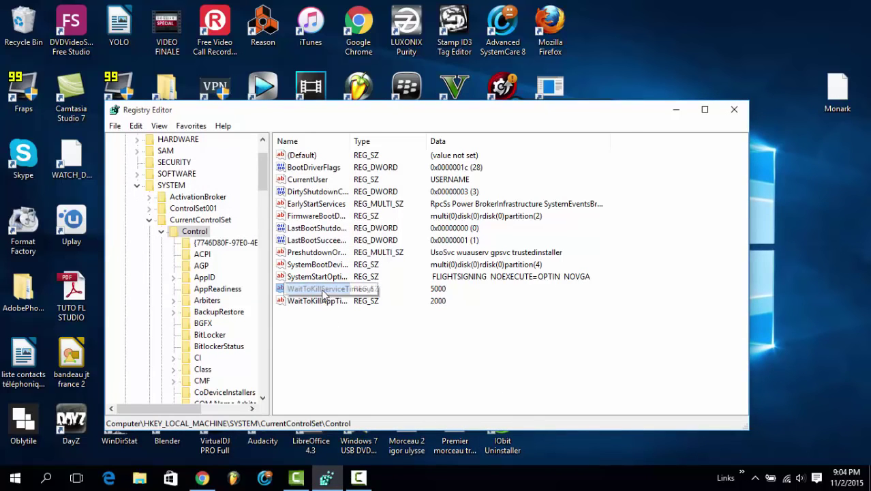
pyautogui.rightClick(325, 289)
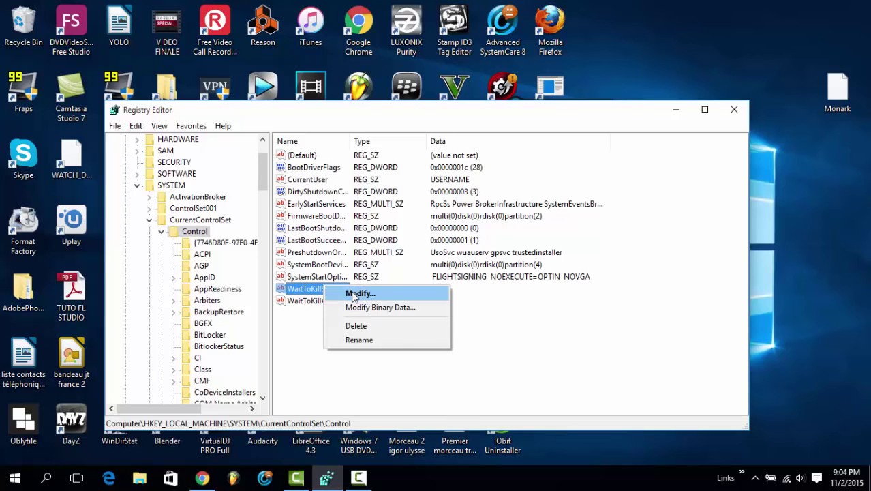
pyautogui.click(353, 294)
pyautogui.click(169, 231)
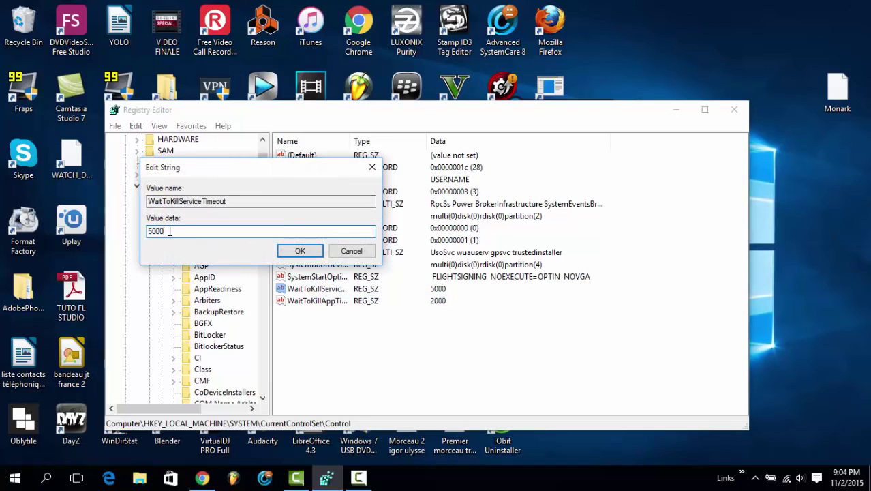
pyautogui.click(300, 250)
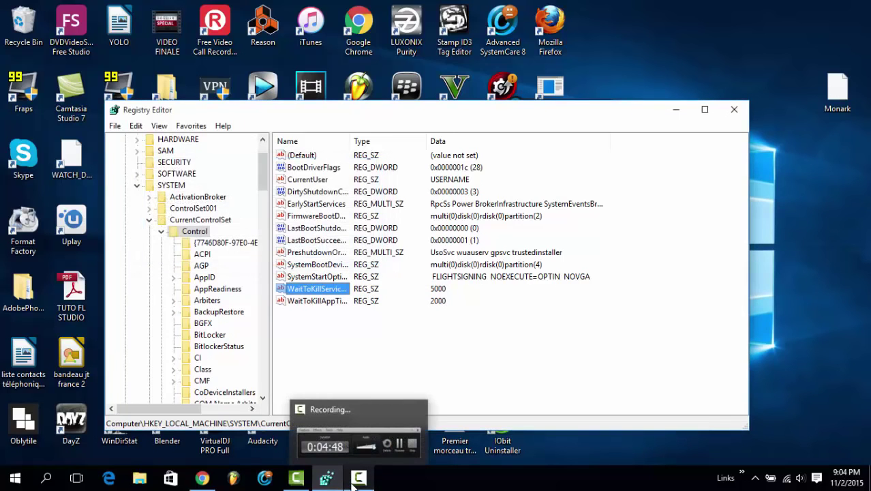
pyautogui.click(354, 481)
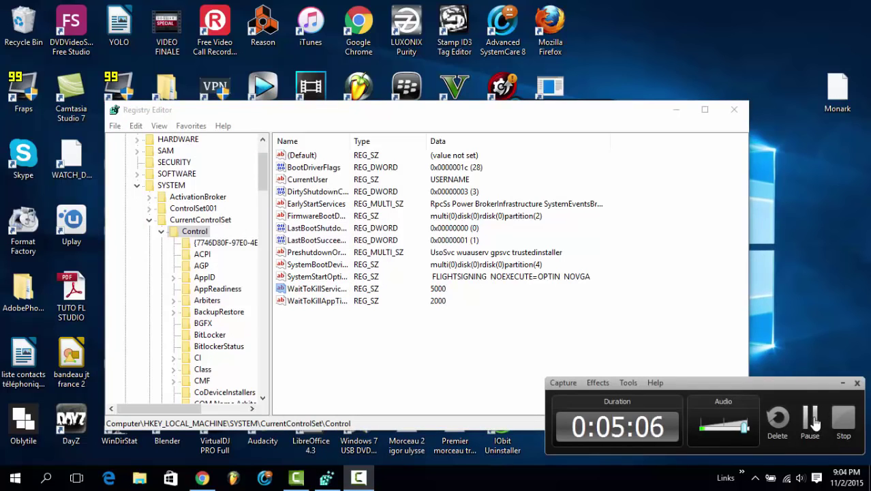
# Step: Close the Registry Editor
pyautogui.click(810, 417)
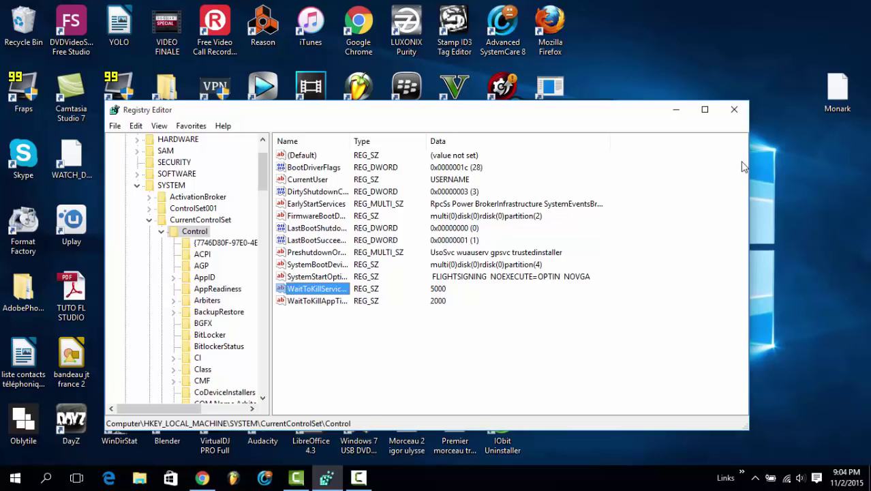
pyautogui.click(679, 114)
pyautogui.click(327, 477)
pyautogui.click(734, 110)
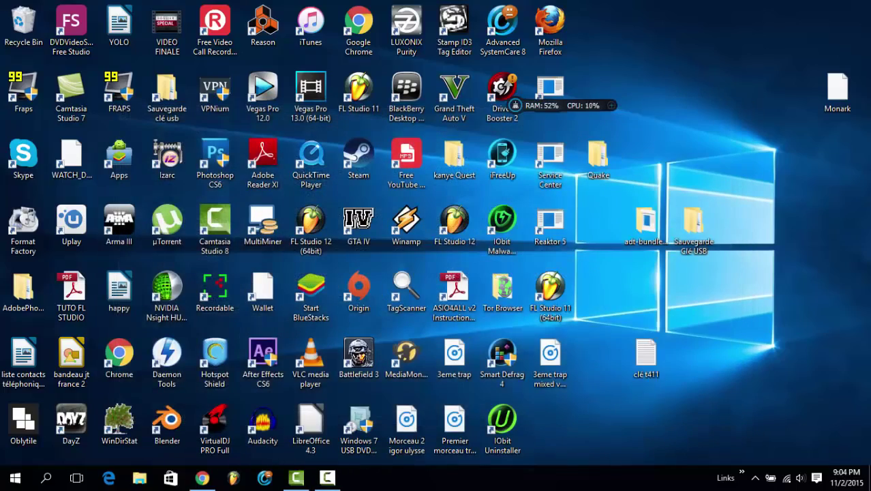
# Step: Launch System Configuration by searching for msconfig and open the startup programs list in Task Manager
pyautogui.click(47, 479)
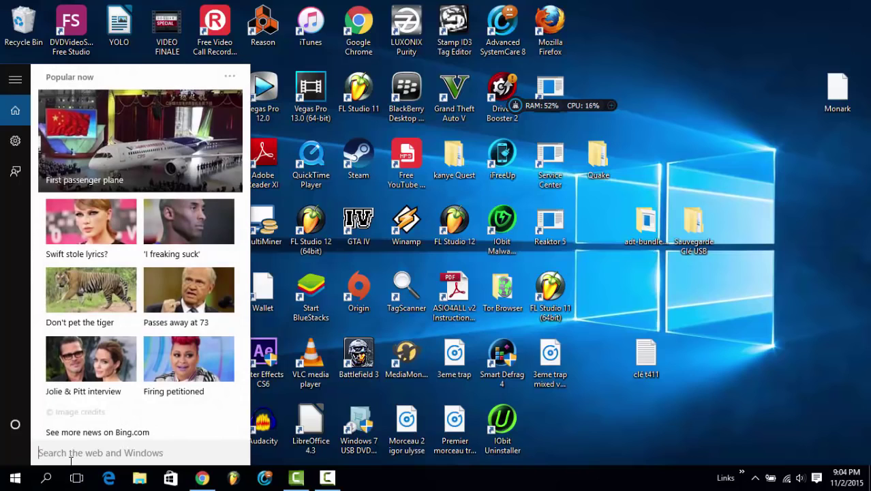
pyautogui.write('msconfig')
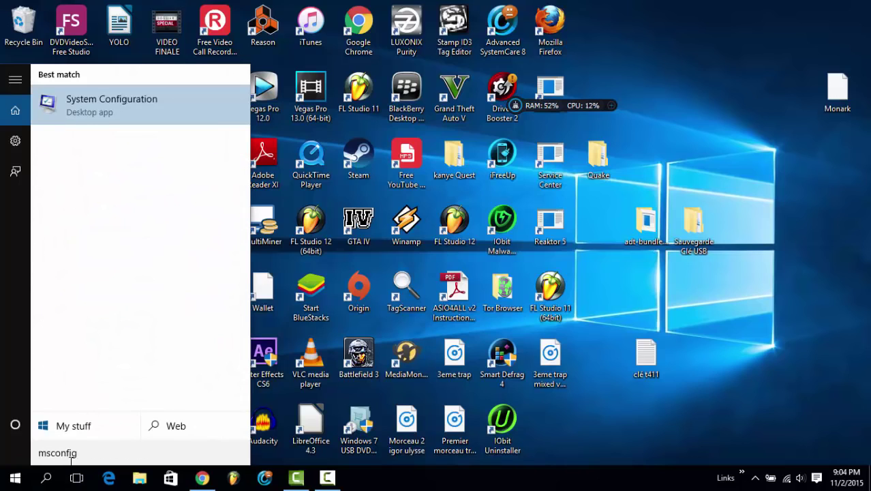
pyautogui.click(106, 110)
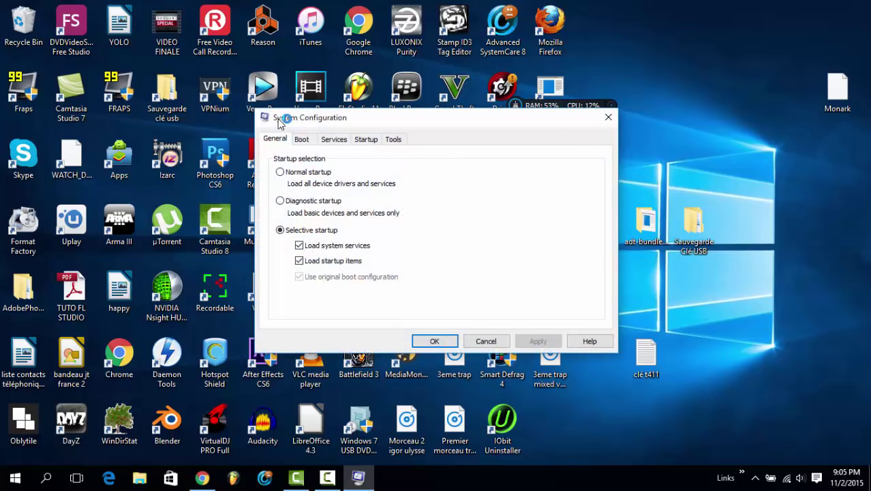
pyautogui.click(368, 140)
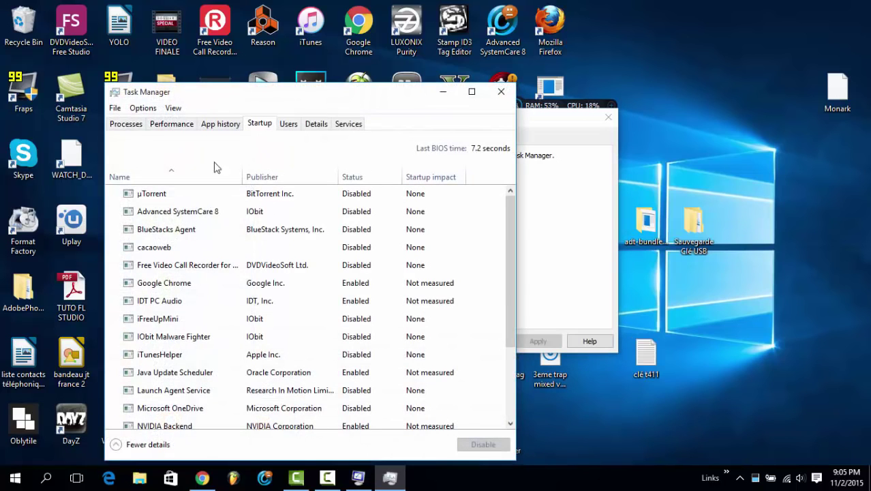
# Step: Disable the Synaptics TouchPad 64-bit entry in Task Manager's startup programs list
pyautogui.moveTo(505, 217)
pyautogui.mouseDown()
pyautogui.moveTo(505, 304)
pyautogui.moveTo(521, 237)
pyautogui.moveTo(503, 213)
pyautogui.mouseUp()
pyautogui.click(232, 195)
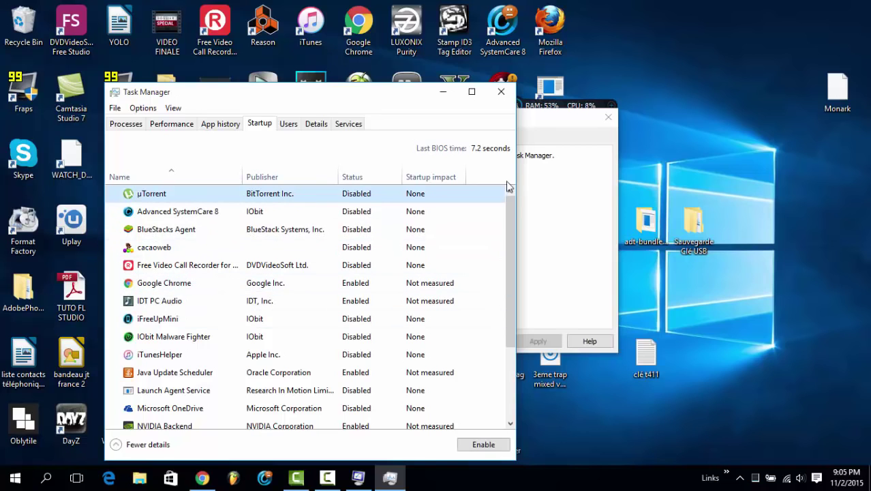
pyautogui.moveTo(511, 204); pyautogui.dragTo(513, 287)
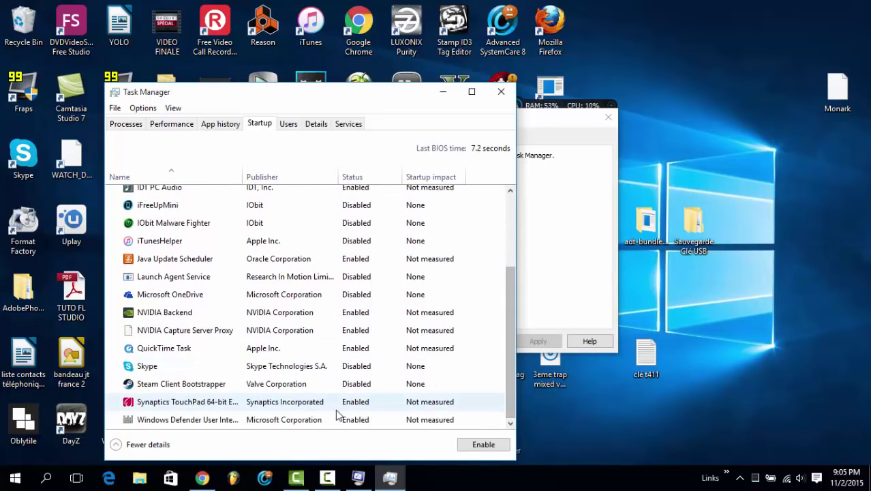
pyautogui.click(181, 407)
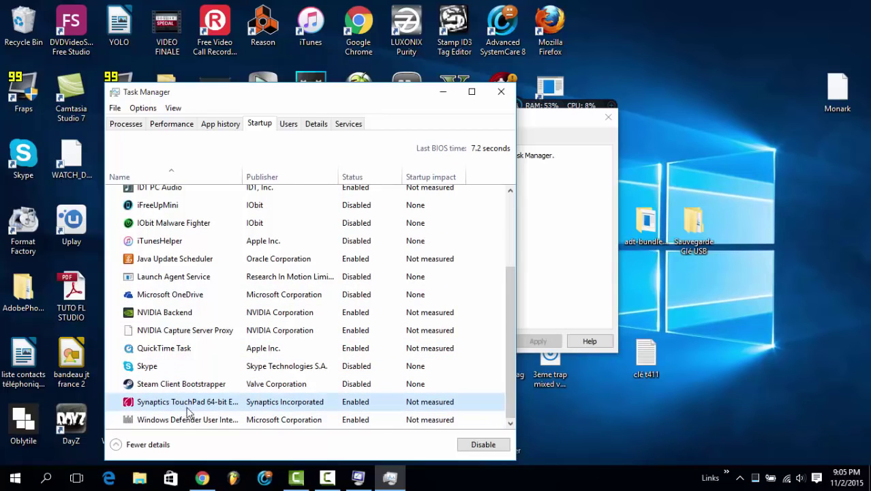
pyautogui.rightClick(229, 406)
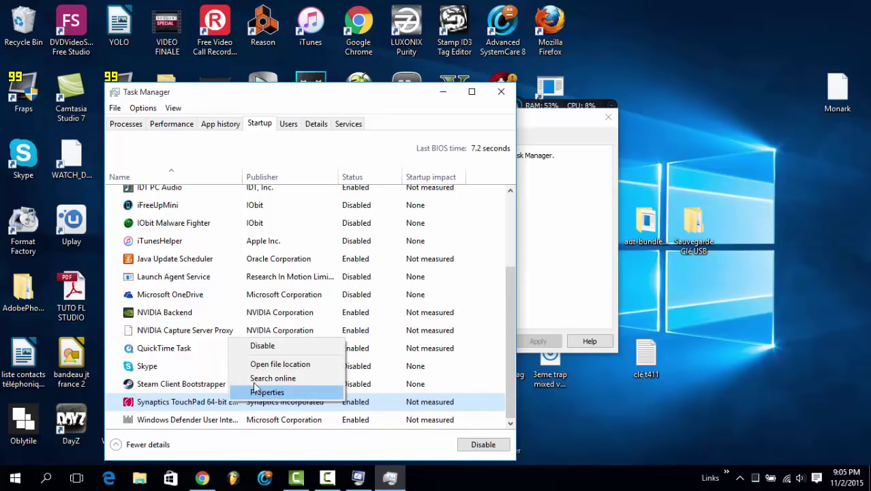
pyautogui.click(254, 349)
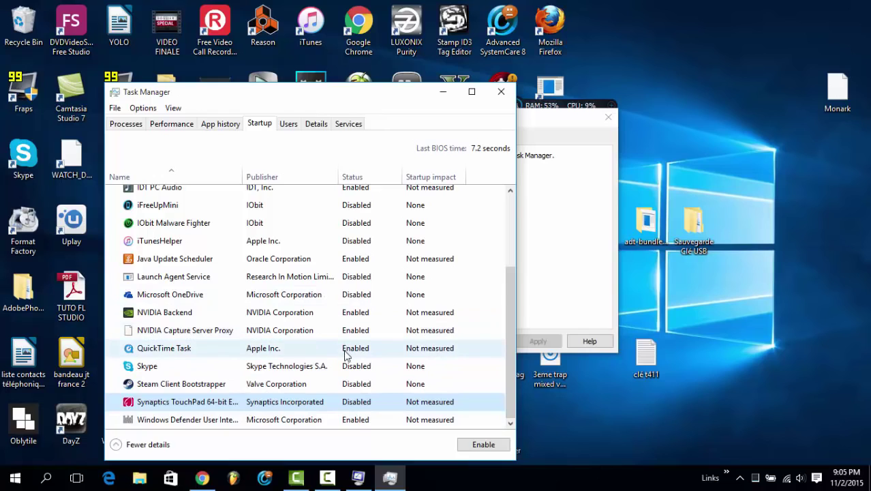
# Step: Enable the Skype startup entry, and disable it again
pyautogui.rightClick(313, 369)
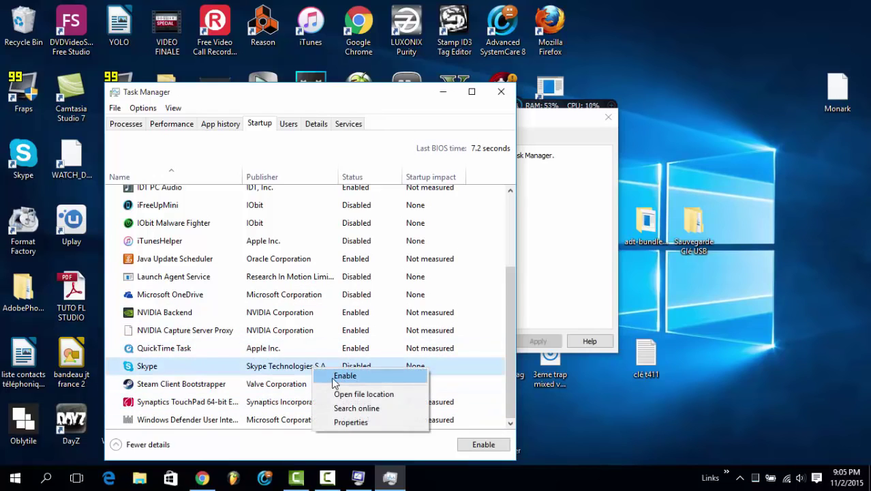
pyautogui.press('Escape')
pyautogui.rightClick(340, 372)
pyautogui.click(354, 379)
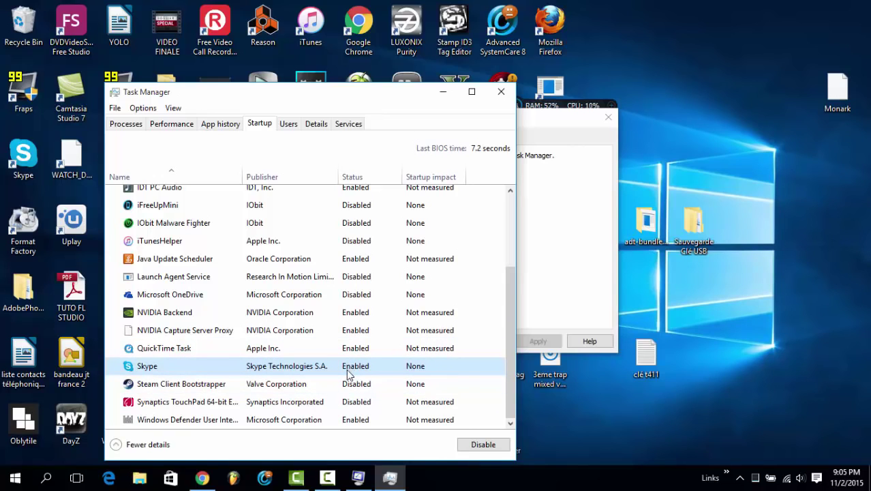
pyautogui.rightClick(347, 374)
pyautogui.click(382, 377)
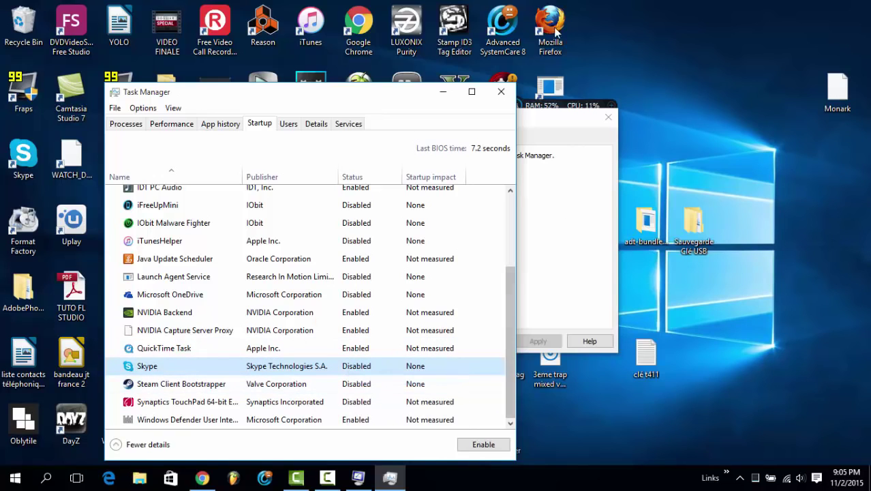
# Step: Close Task Manager and System Configuration
pyautogui.click(501, 92)
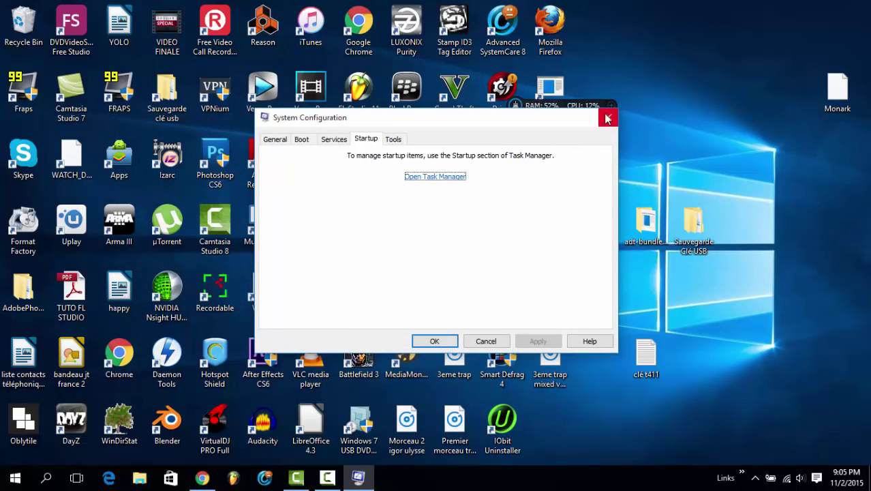
pyautogui.click(607, 119)
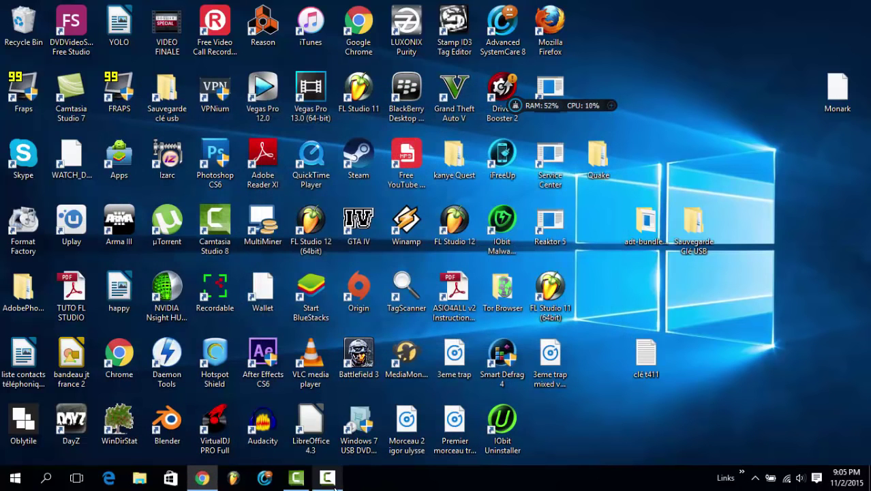
pyautogui.moveTo(335, 483)
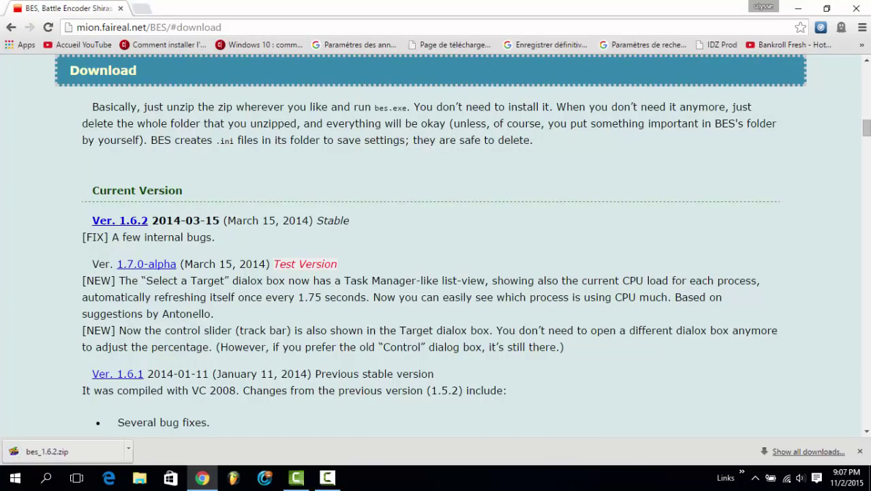
# Step: Open the downloaded bes_1.6.2.zip from the BES page and extract it into the bes_1.6.2 folder in Downloads
pyautogui.moveTo(865, 130)
pyautogui.mouseDown()
pyautogui.moveTo(863, 69)
pyautogui.moveTo(860, 119)
pyautogui.mouseUp()
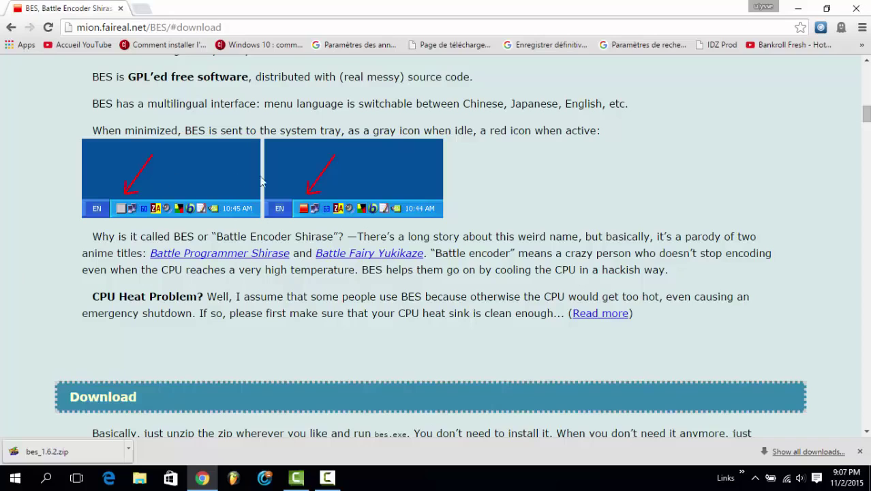
pyautogui.moveTo(867, 112); pyautogui.dragTo(861, 71)
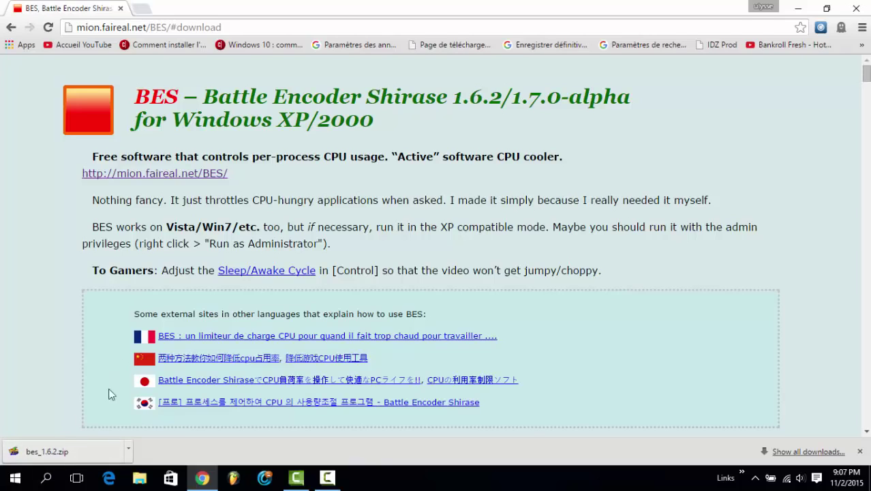
pyautogui.click(52, 449)
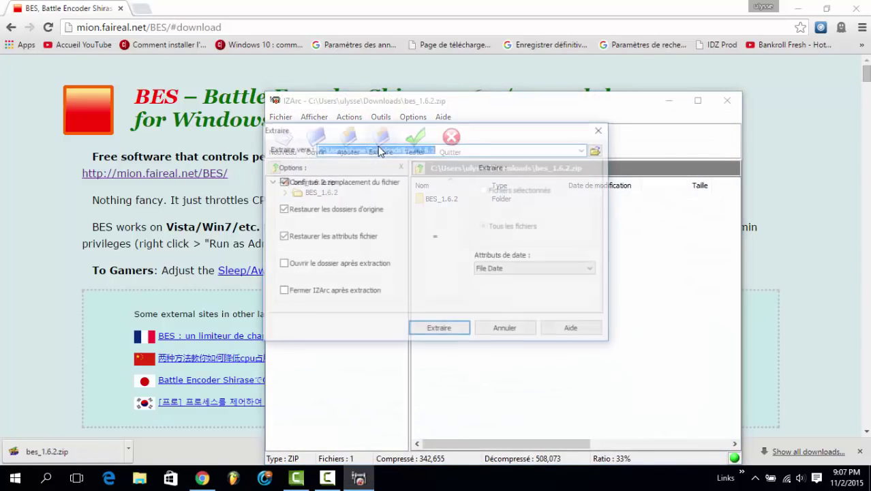
pyautogui.click(381, 142)
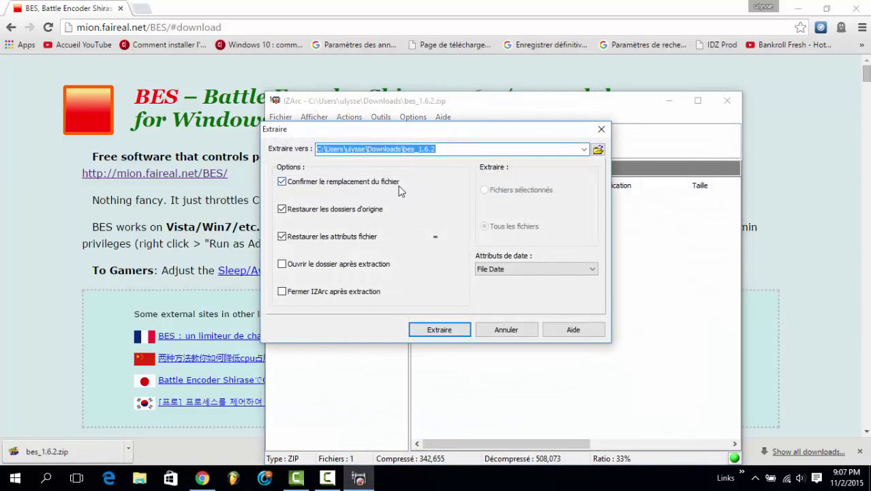
pyautogui.click(433, 330)
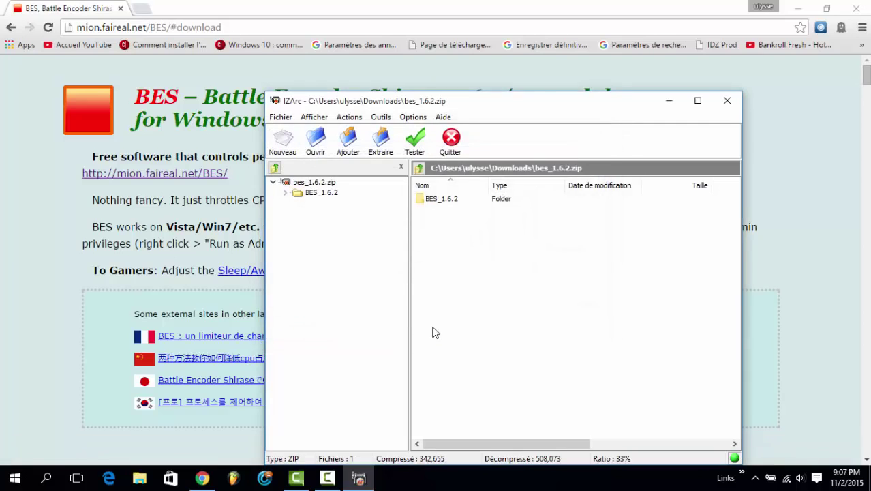
# Step: Run the BES application from the extracted Downloads\bes_1.6.2\BES_1.6.2 folder in File Explorer
pyautogui.click(141, 488)
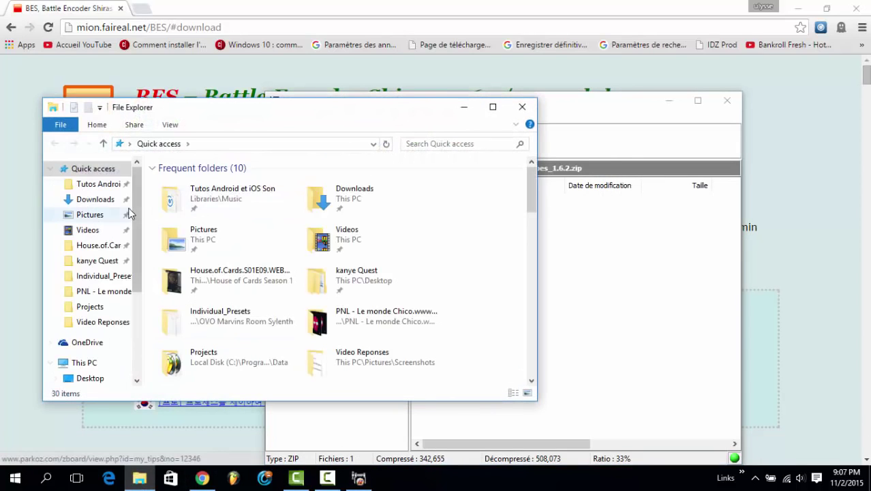
pyautogui.click(93, 203)
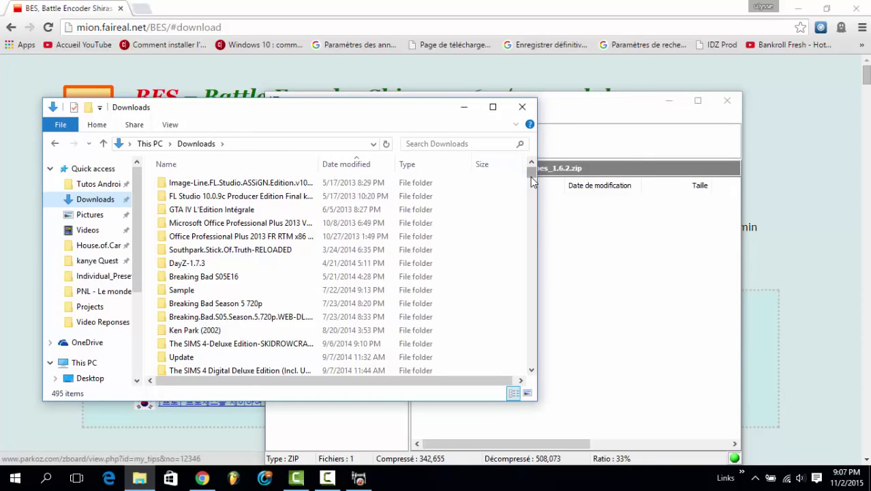
pyautogui.moveTo(532, 176); pyautogui.dragTo(534, 191)
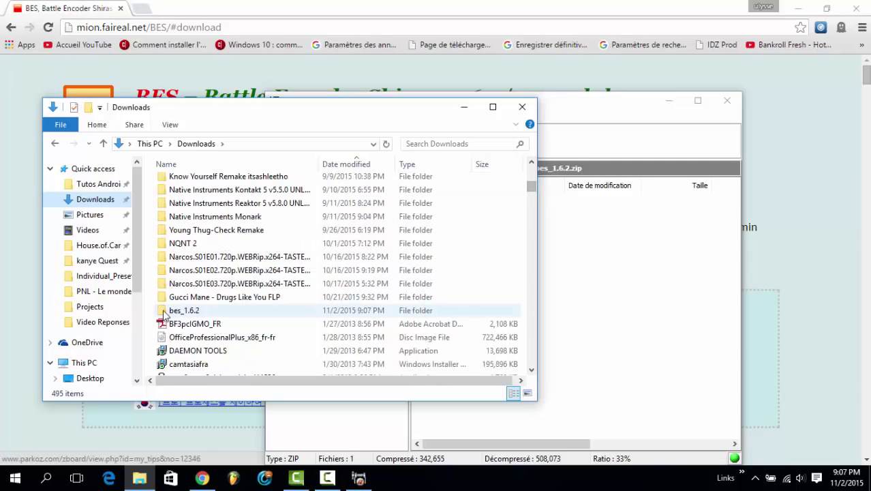
pyautogui.doubleClick(181, 311)
pyautogui.doubleClick(185, 182)
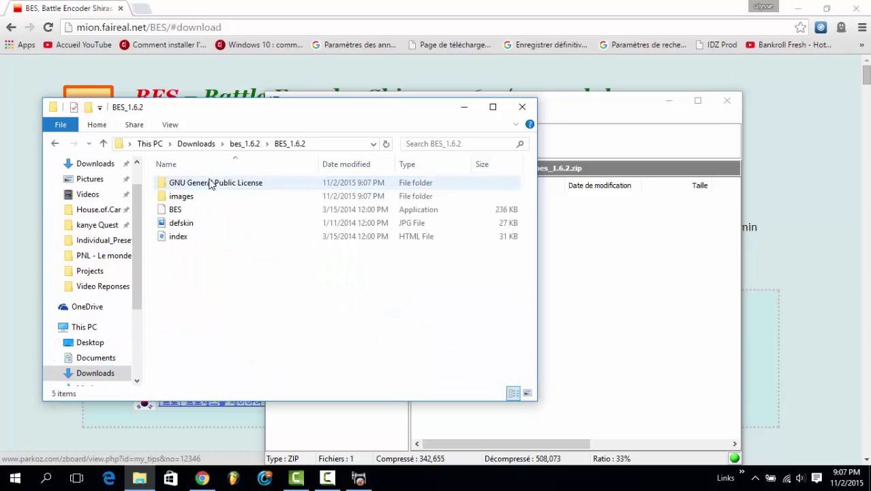
pyautogui.doubleClick(194, 211)
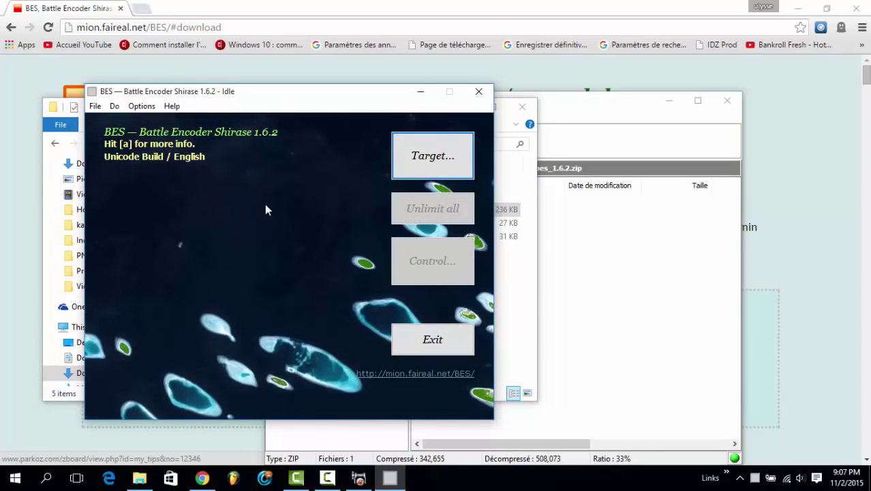
# Step: Open the BES target process list and look through the chrome.exe processes available for limiting
pyautogui.click(457, 150)
pyautogui.click(318, 207)
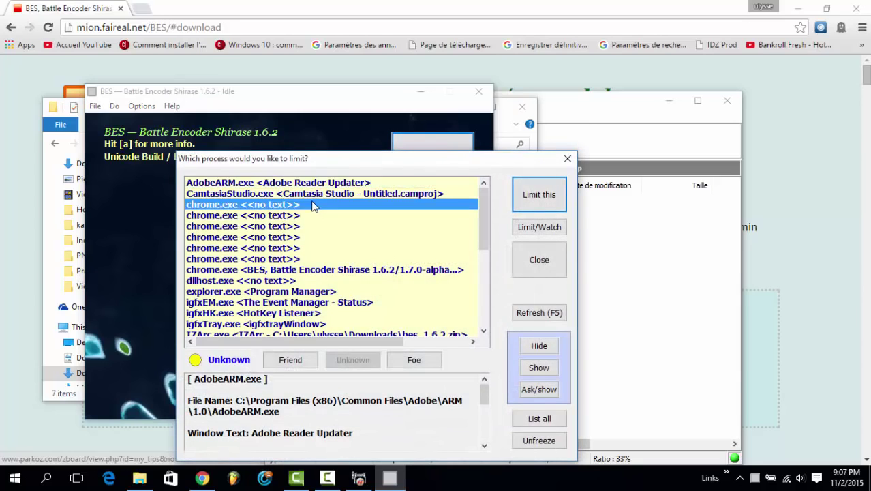
pyautogui.click(311, 227)
pyautogui.click(294, 206)
pyautogui.click(295, 228)
pyautogui.click(281, 215)
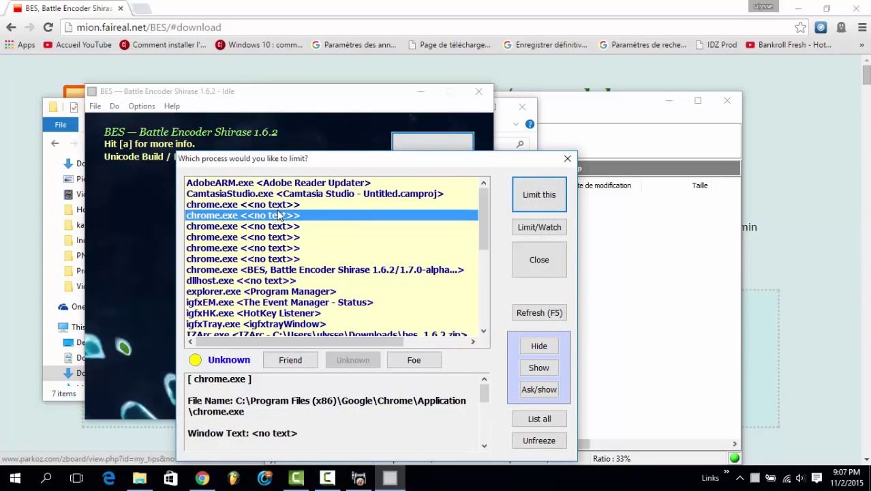
pyautogui.click(282, 248)
pyautogui.click(278, 272)
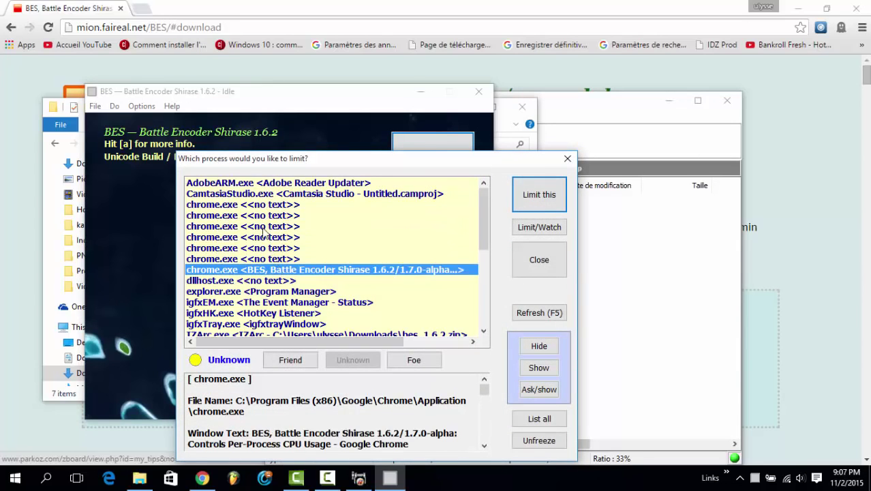
pyautogui.click(265, 227)
pyautogui.click(274, 216)
pyautogui.click(281, 250)
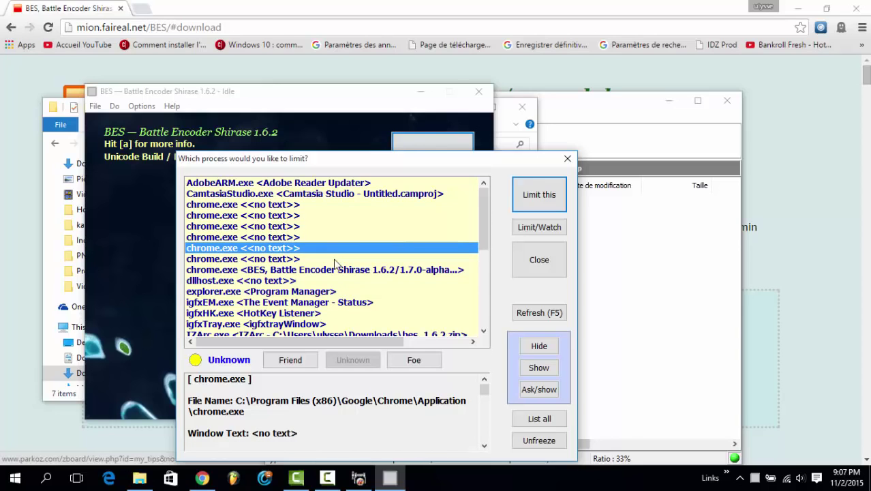
# Step: Examine the details of AdobeARM.exe, CamtasiaStudio.exe and other entries in the BES process list, through to its last processes
pyautogui.moveTo(484, 206)
pyautogui.mouseDown()
pyautogui.moveTo(484, 239)
pyautogui.moveTo(488, 194)
pyautogui.mouseUp()
pyautogui.moveTo(271, 186); pyautogui.dragTo(270, 196)
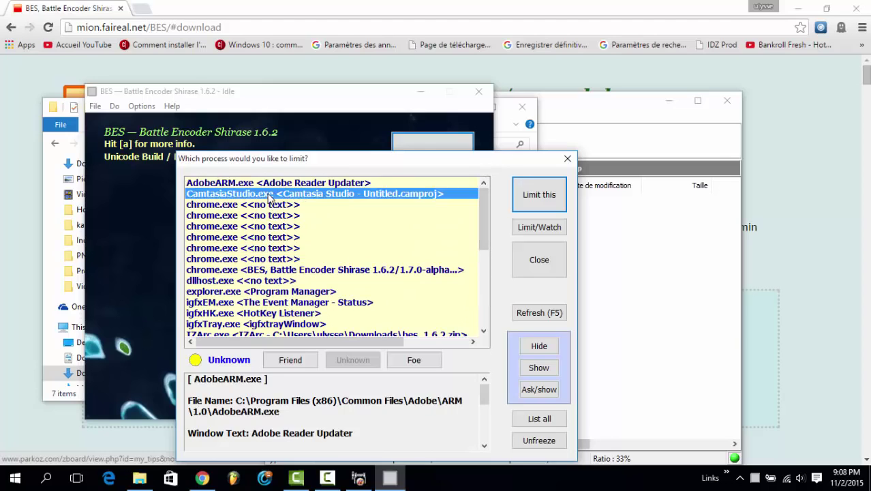
pyautogui.click(272, 248)
pyautogui.click(310, 270)
pyautogui.click(272, 280)
pyautogui.click(289, 193)
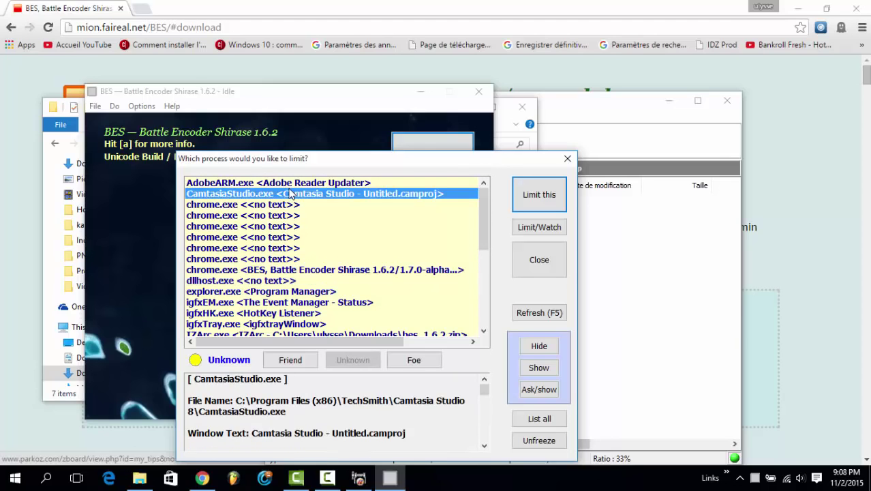
pyautogui.click(285, 184)
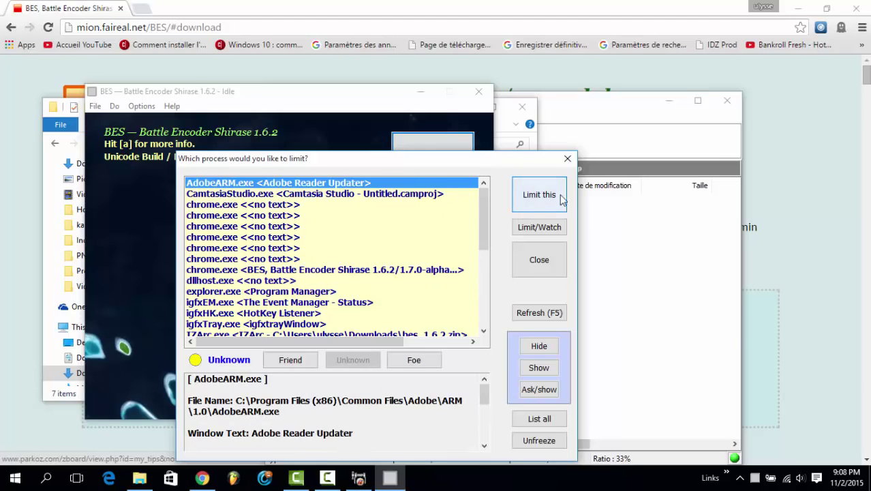
pyautogui.moveTo(300, 227); pyautogui.dragTo(304, 303)
pyautogui.moveTo(483, 222); pyautogui.dragTo(482, 291)
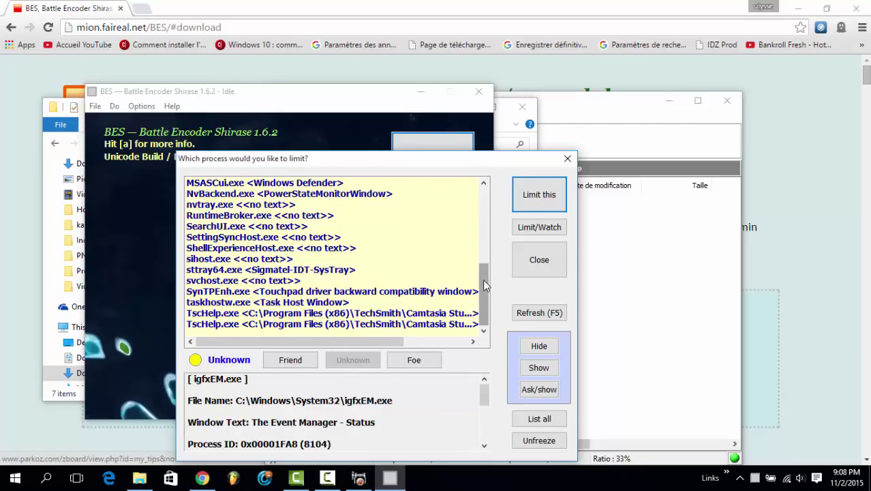
# Step: Exit BES without limiting a process, close the BES_1.6.2 folder and IZArc windows, and minimize the browser to show the desktop
pyautogui.click(566, 160)
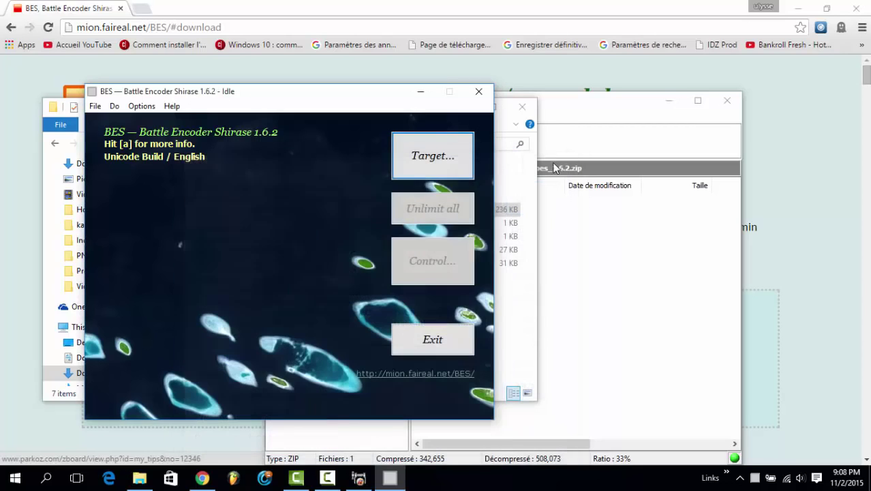
pyautogui.click(433, 339)
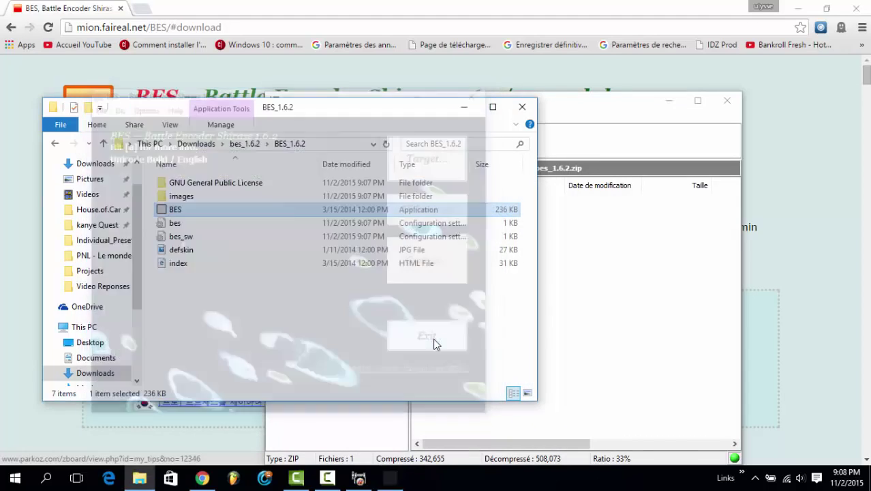
pyautogui.click(522, 106)
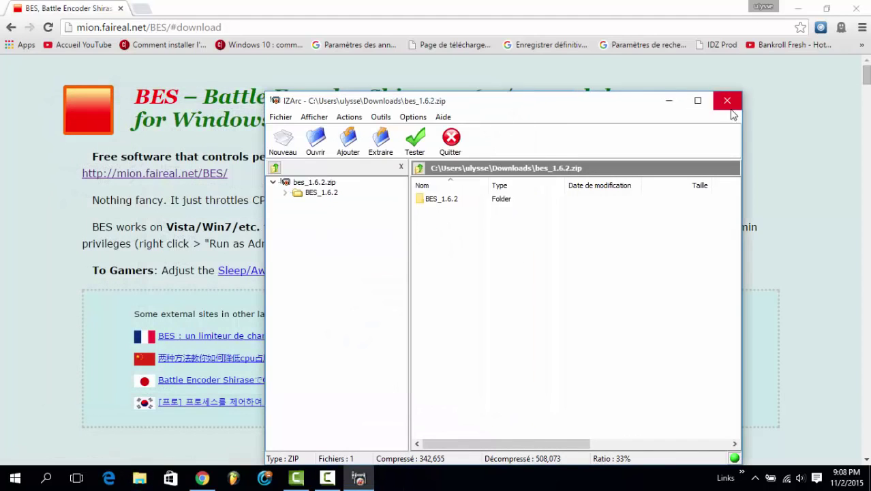
pyautogui.click(726, 101)
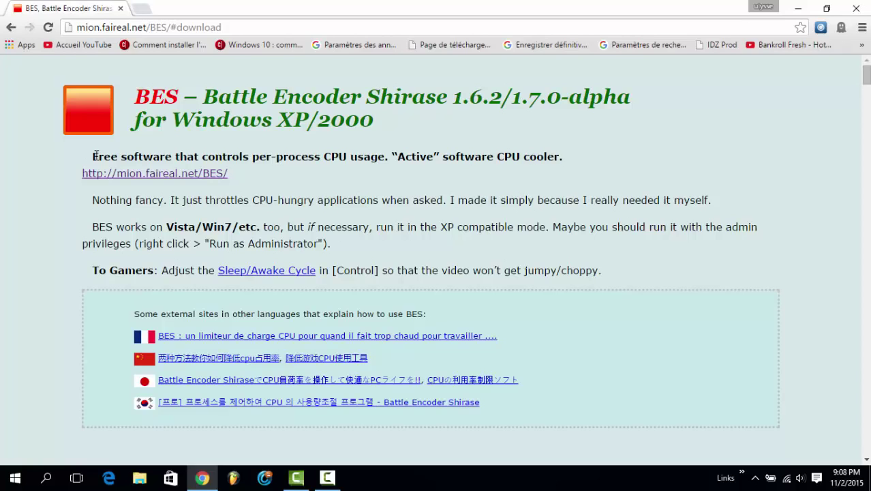
pyautogui.click(796, 8)
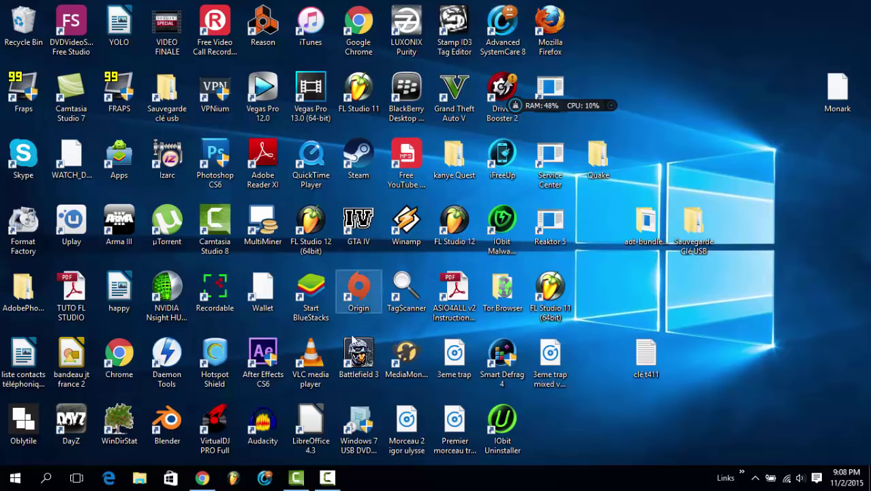
# Step: Launch Advanced SystemCare 8 from the desktop, check its Turboboost status and return to the Entretien page
pyautogui.doubleClick(503, 38)
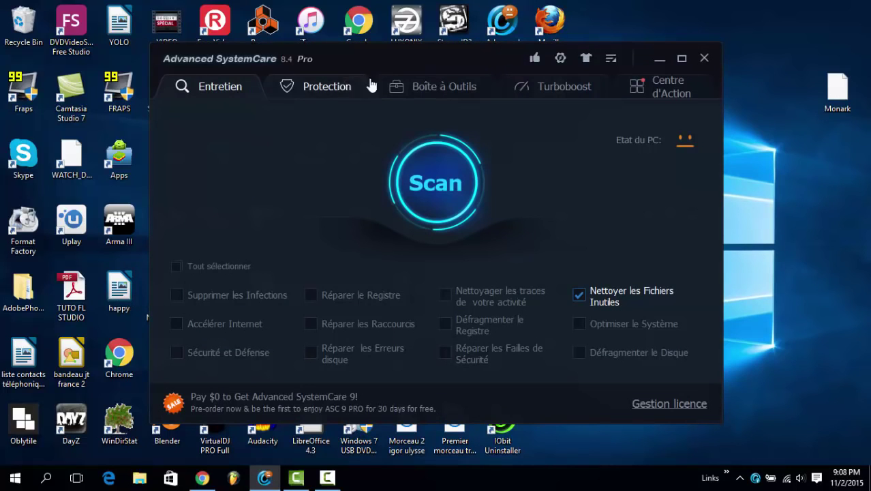
pyautogui.click(566, 87)
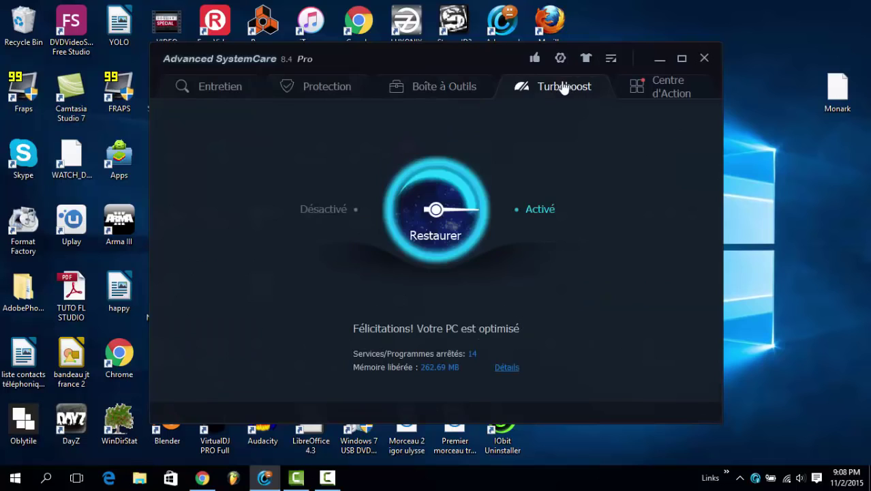
pyautogui.click(197, 87)
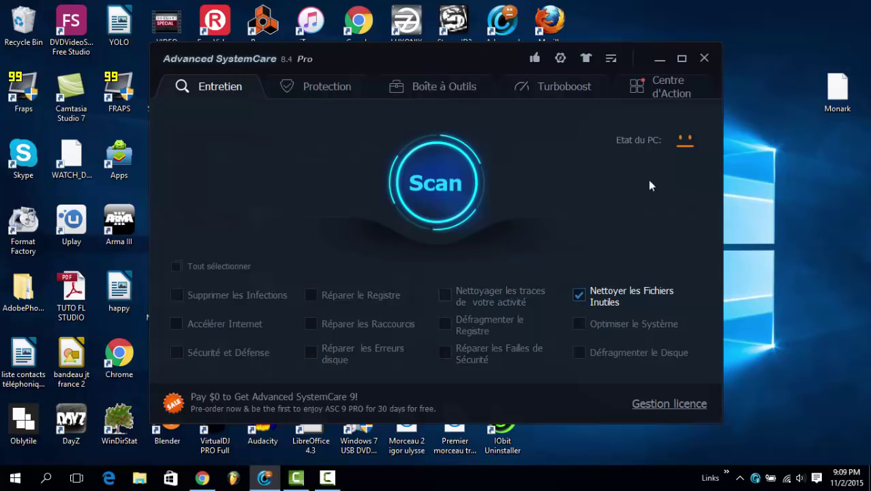
# Step: Check the PC state, scan with only Nettoyer les Fichiers Inutiles selected, and start repairing the junk files
pyautogui.moveTo(682, 141)
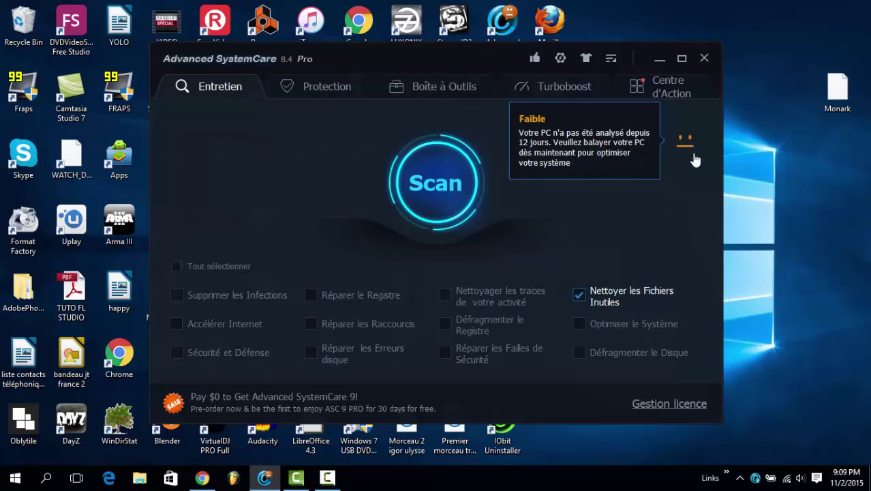
pyautogui.click(440, 185)
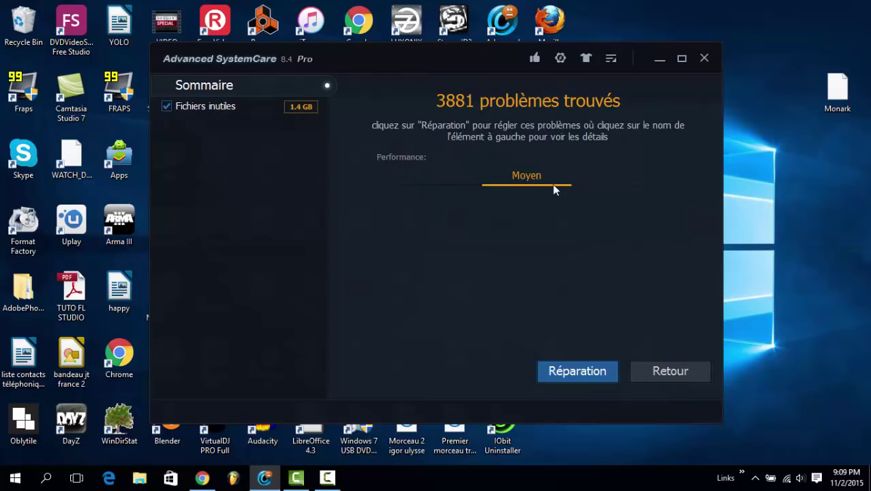
pyautogui.click(581, 370)
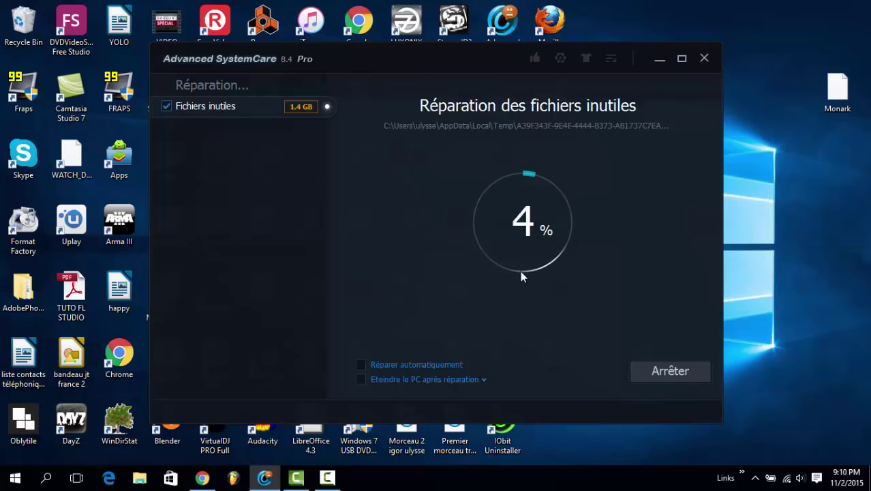
pyautogui.click(333, 481)
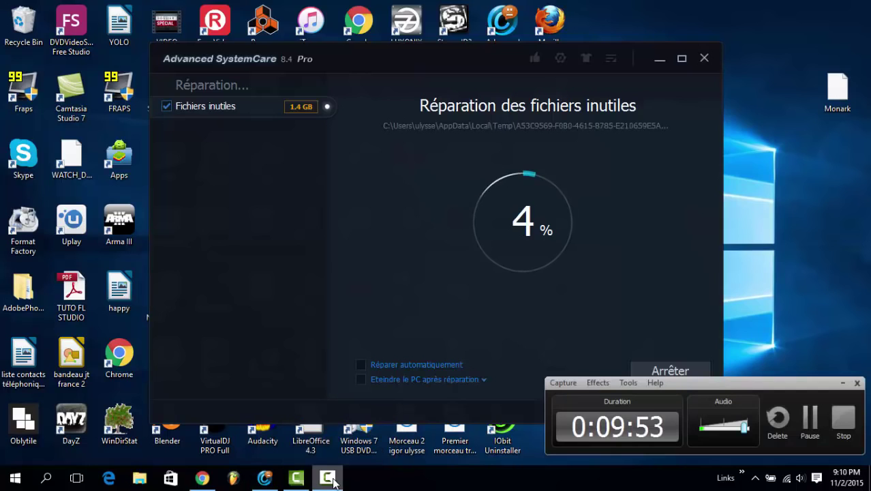
pyautogui.click(830, 430)
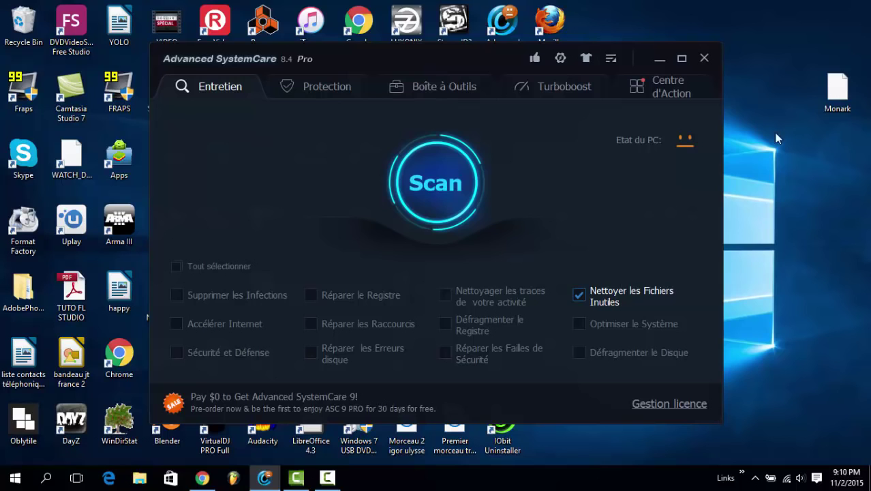
# Step: Close Advanced SystemCare and free up memory with the RAM/CPU monitor widget on the desktop
pyautogui.click(705, 58)
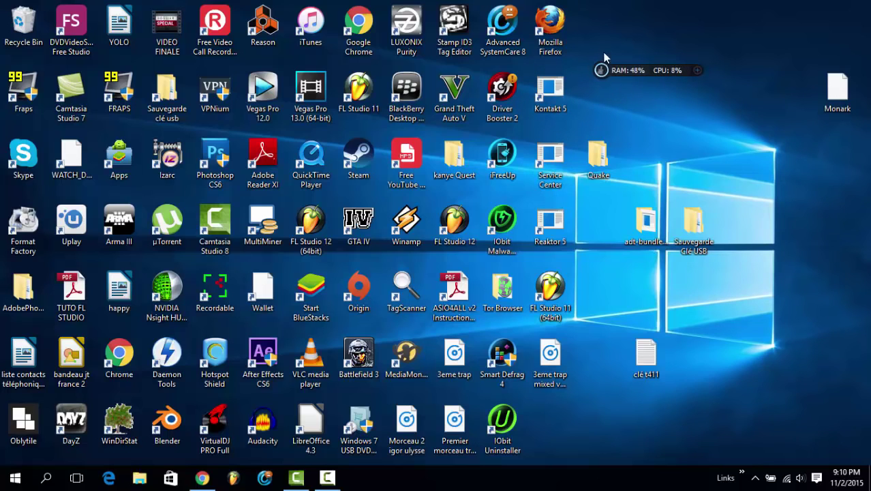
pyautogui.click(602, 72)
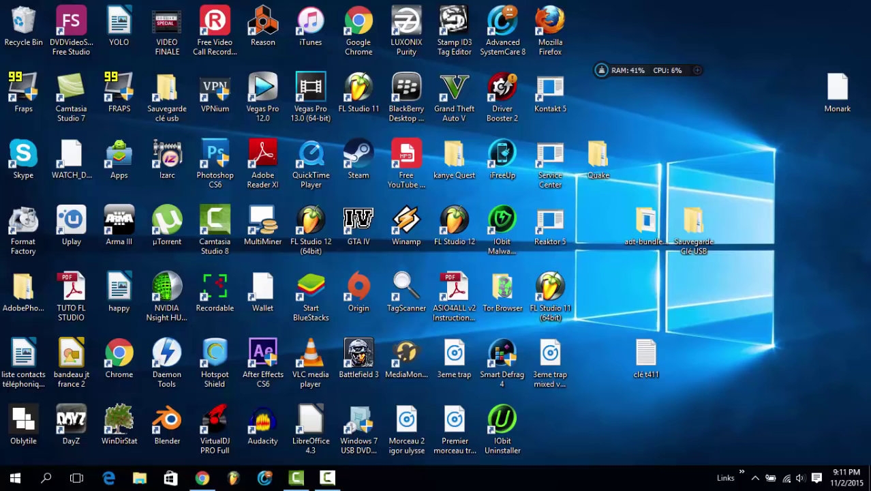
pyautogui.click(327, 477)
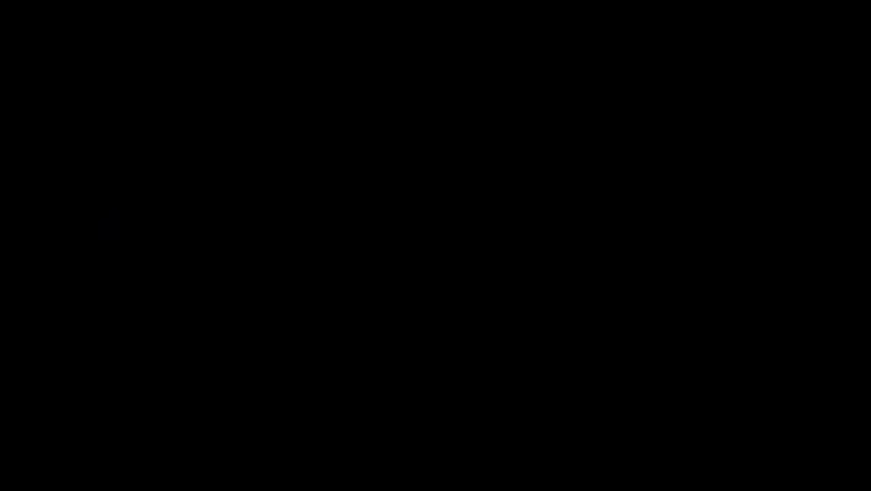